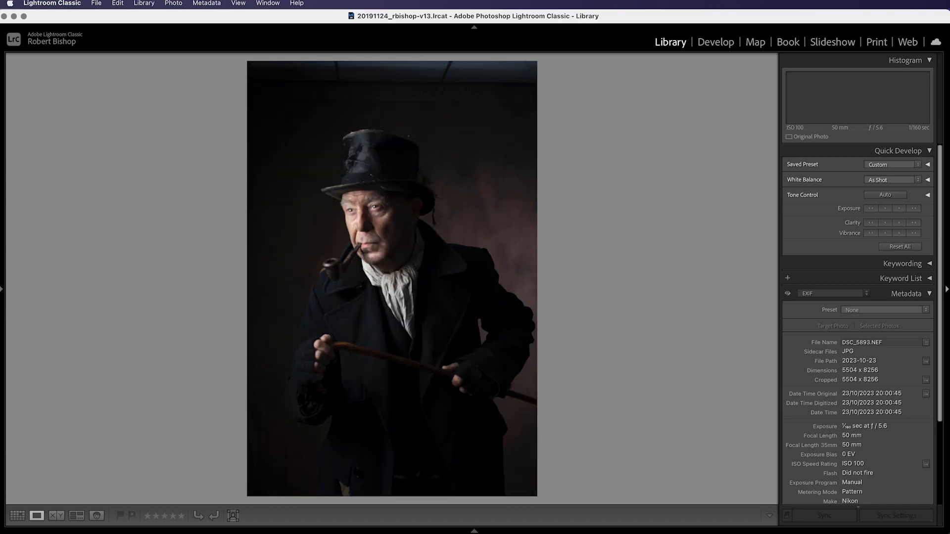
- Browse the series of top-hat portraits and inspect the face up close in the cane-over-shoulder shot
key(Right)
key(Right)
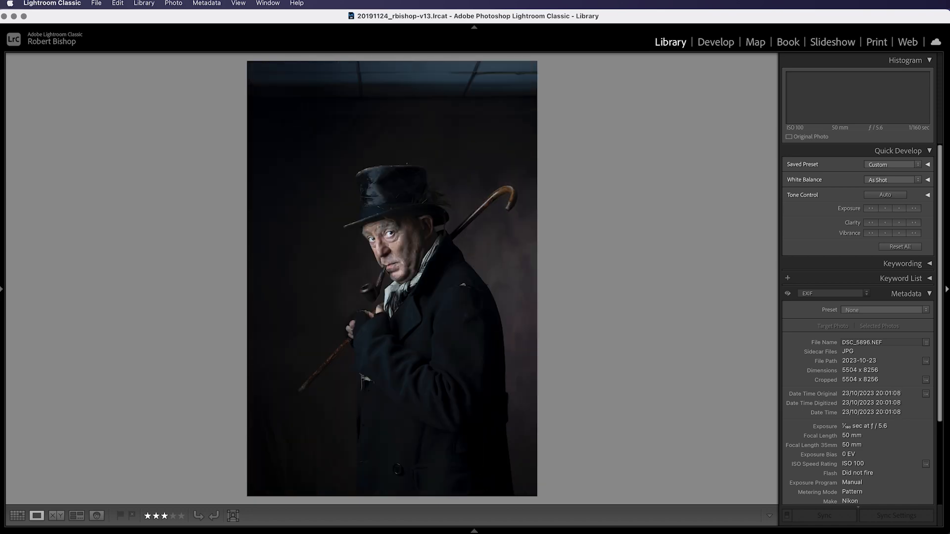
key(Right)
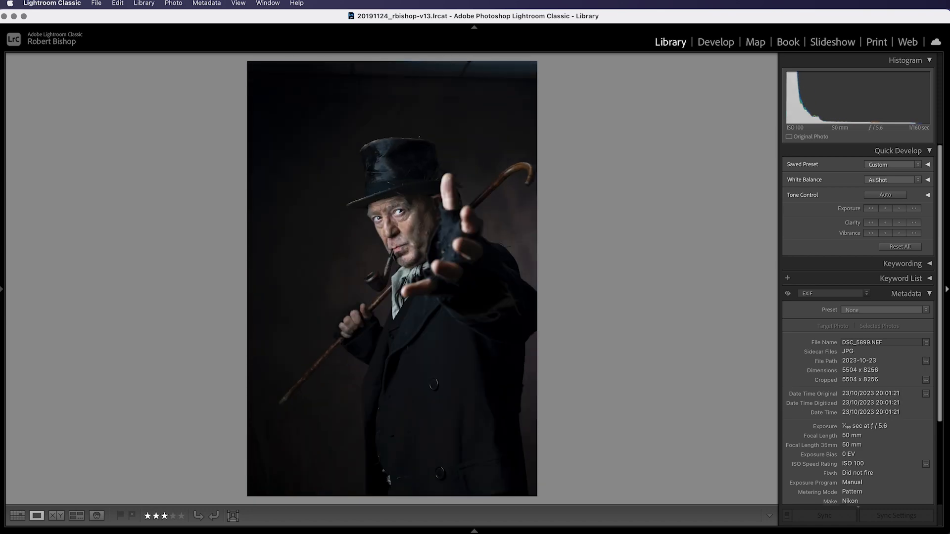
key(Right)
key(Right)
key(Right)
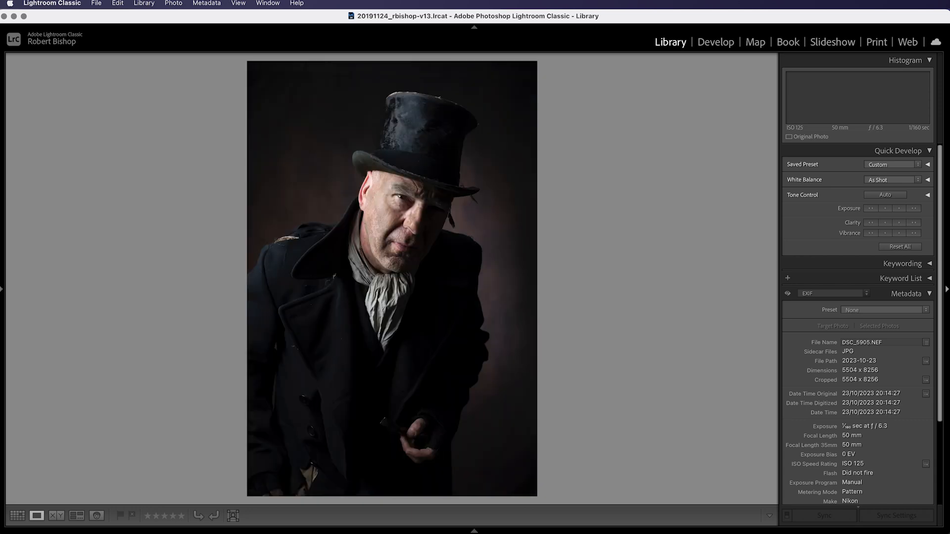
key(Right)
key(Right)
key(Right)
key(Right)
key(Right)
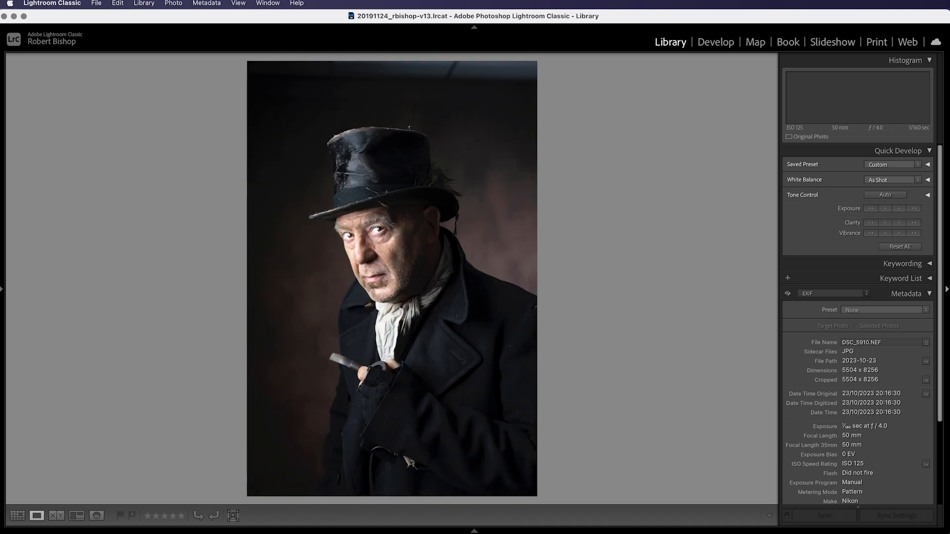
key(Right)
key(Right)
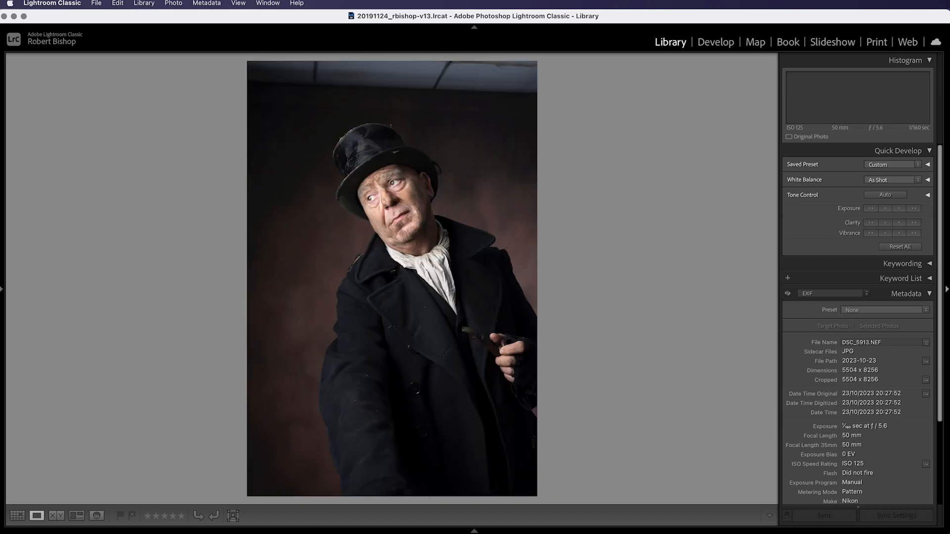
key(Right)
key(Right)
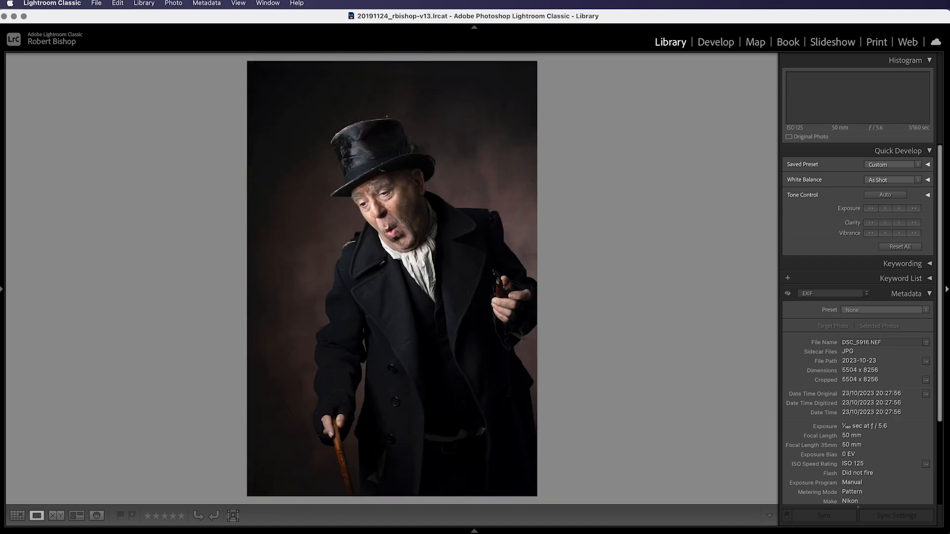
key(Right)
key(Right)
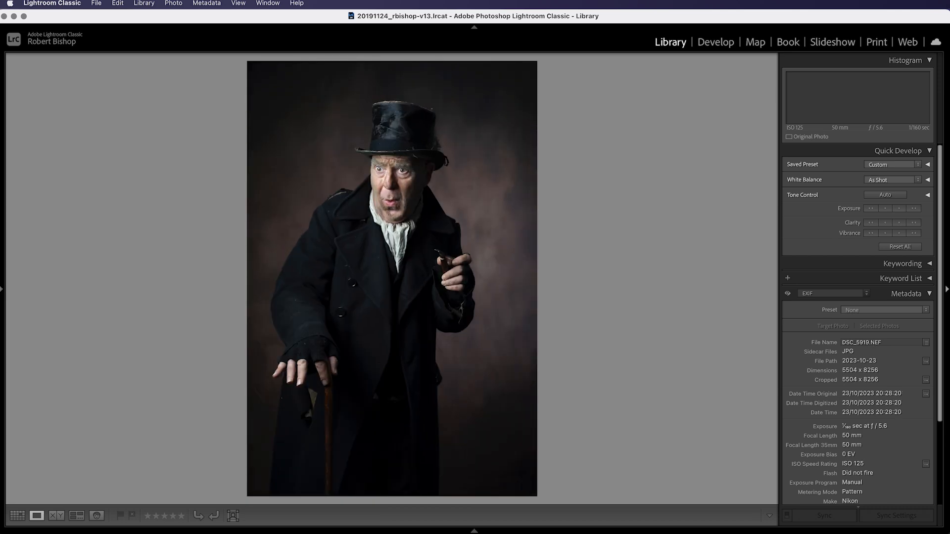
key(Right)
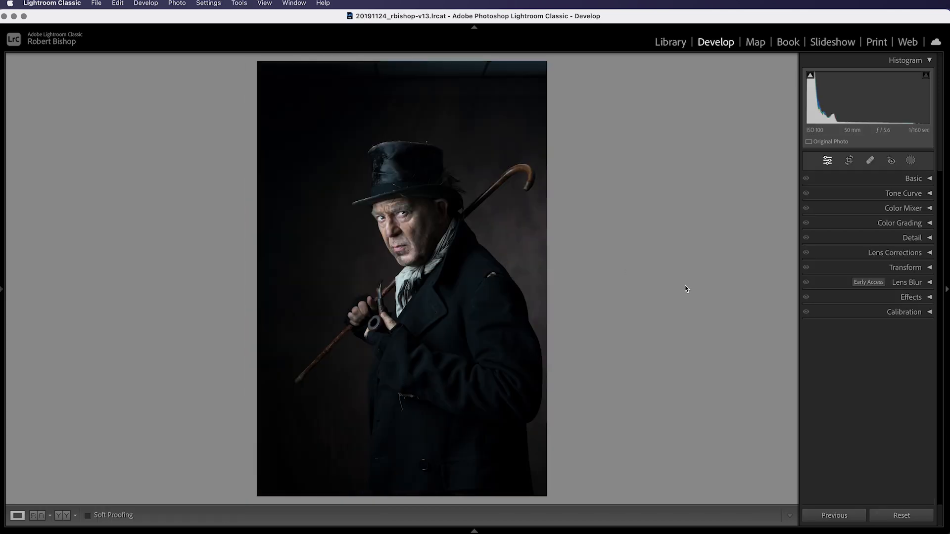
click(417, 227)
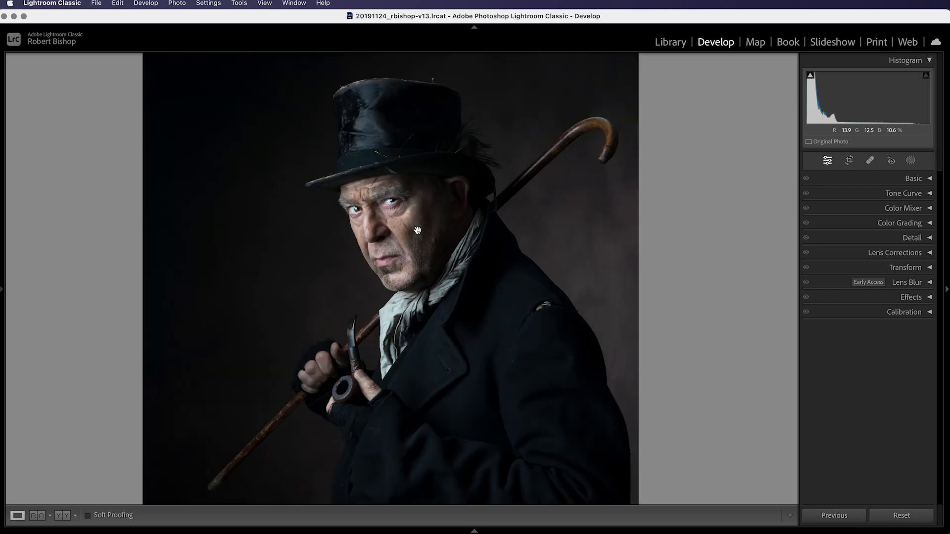
drag(418, 227, 486, 282)
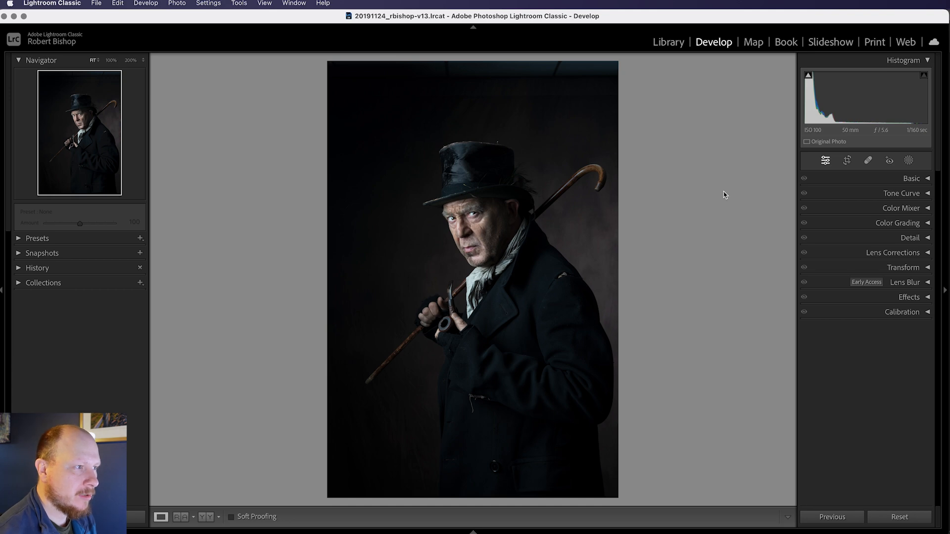
click(847, 160)
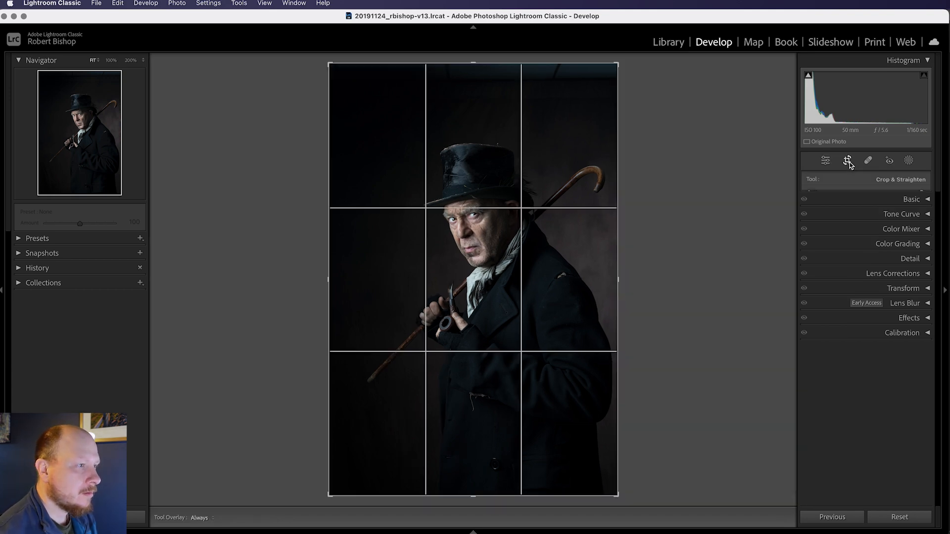
click(895, 197)
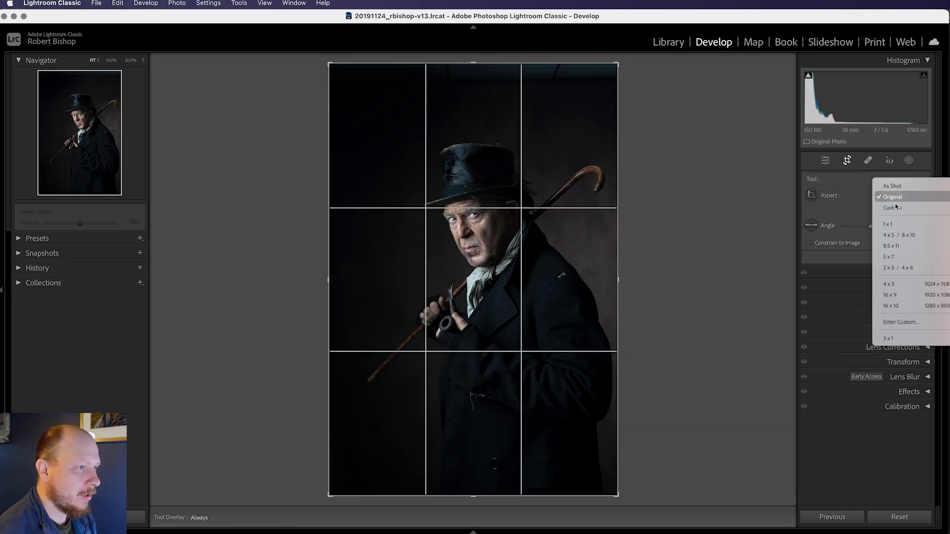
click(774, 169)
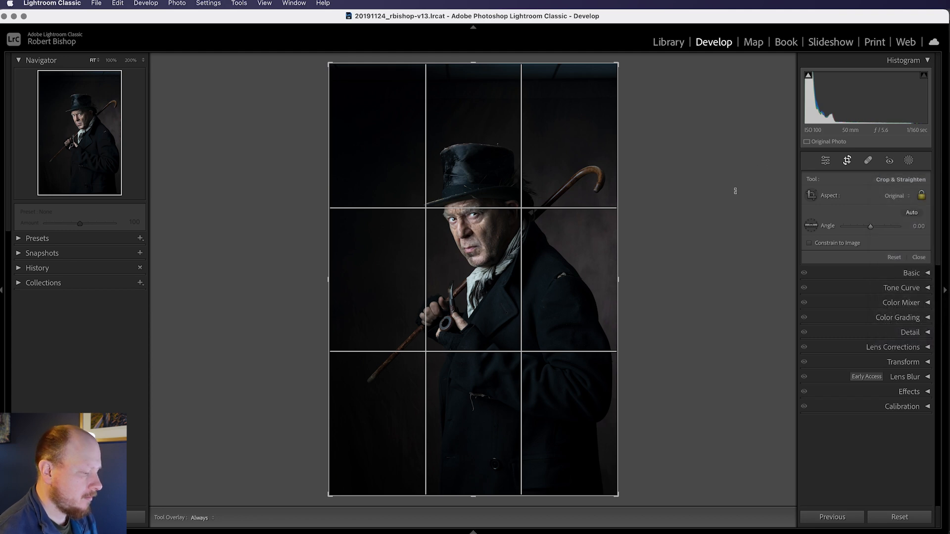
key(Return)
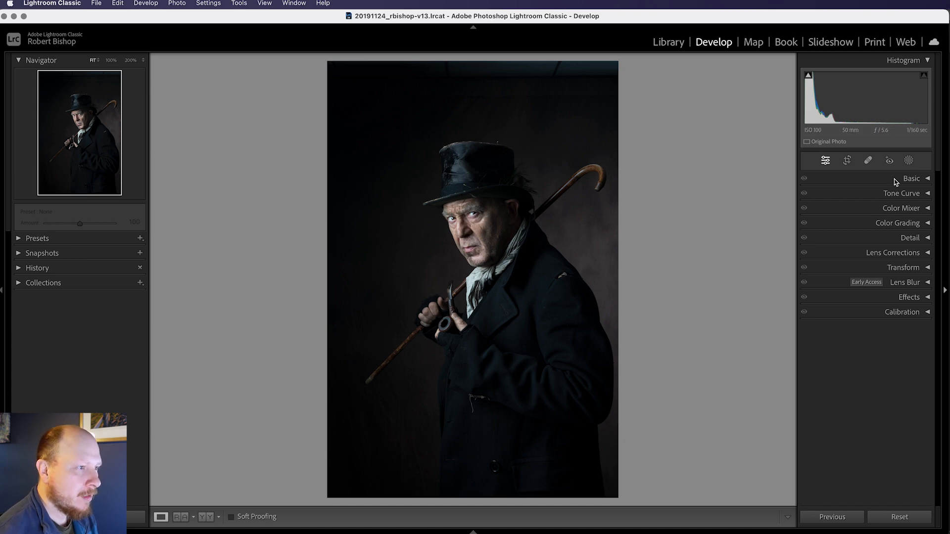
- Set the crop aspect ratio to 1 x 1 and reposition the photo to frame the man's hat and upper body
click(848, 161)
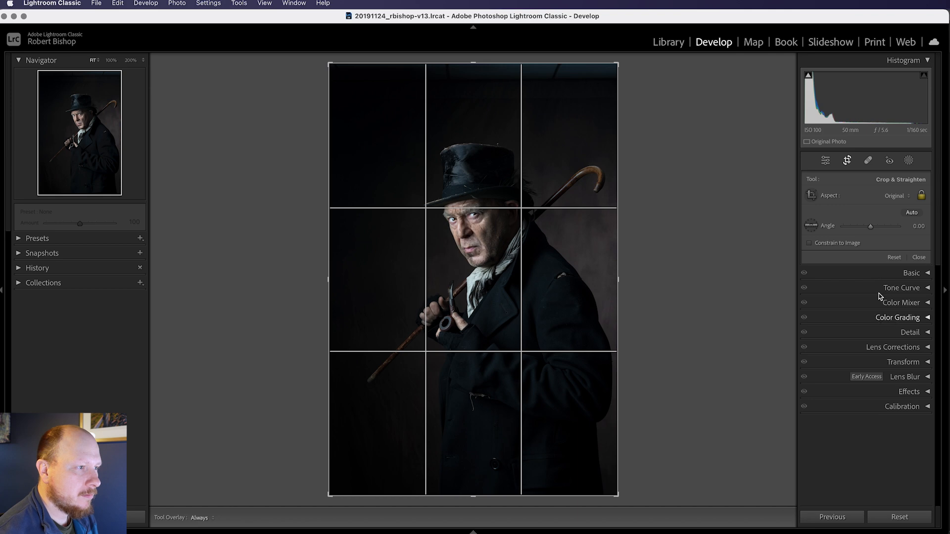
click(895, 195)
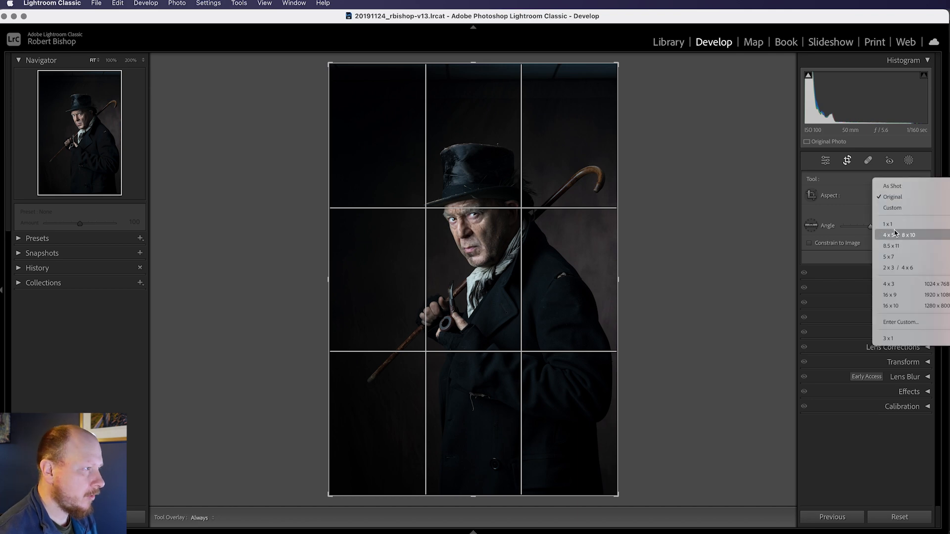
click(899, 228)
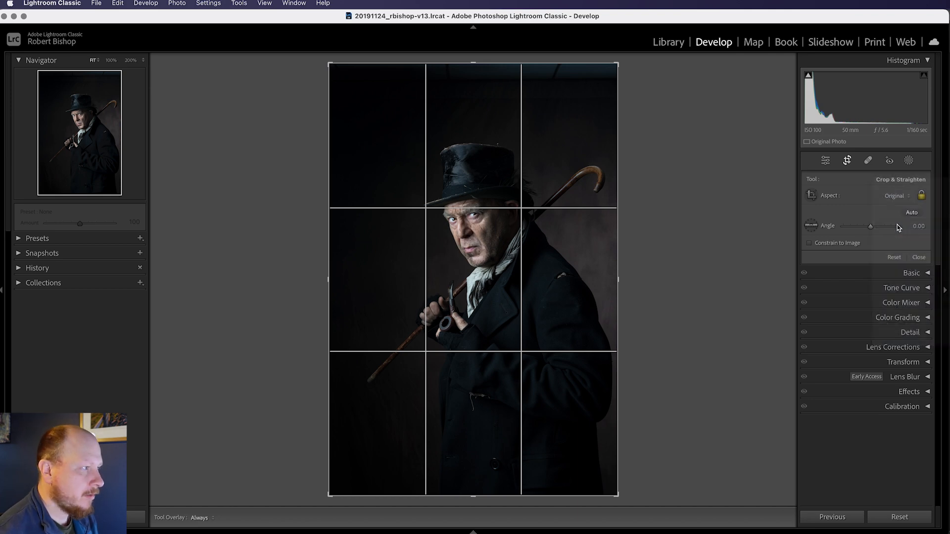
drag(495, 212, 494, 221)
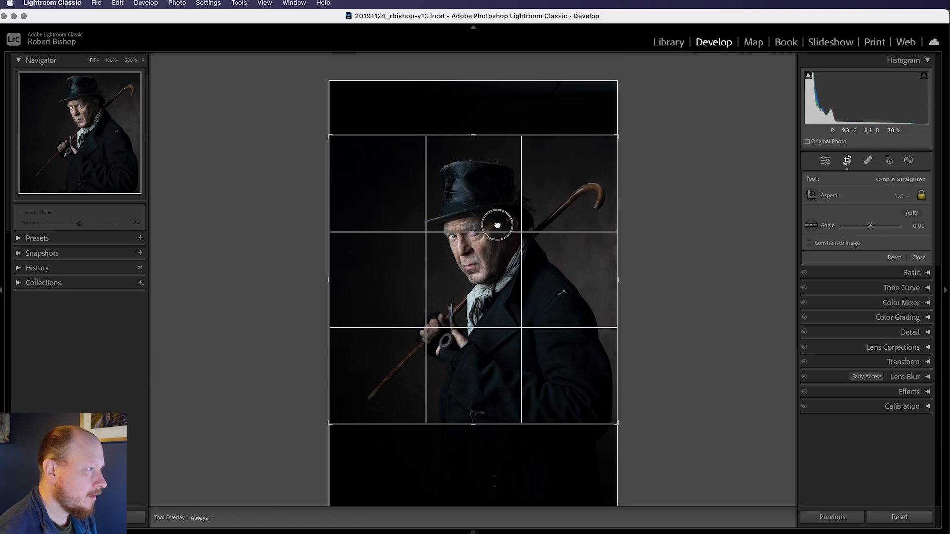
- Tighten the crop around the man and his full cane, from above the hat to the waist, and apply it
drag(329, 424, 333, 422)
drag(375, 367, 375, 361)
drag(479, 245, 487, 251)
click(497, 255)
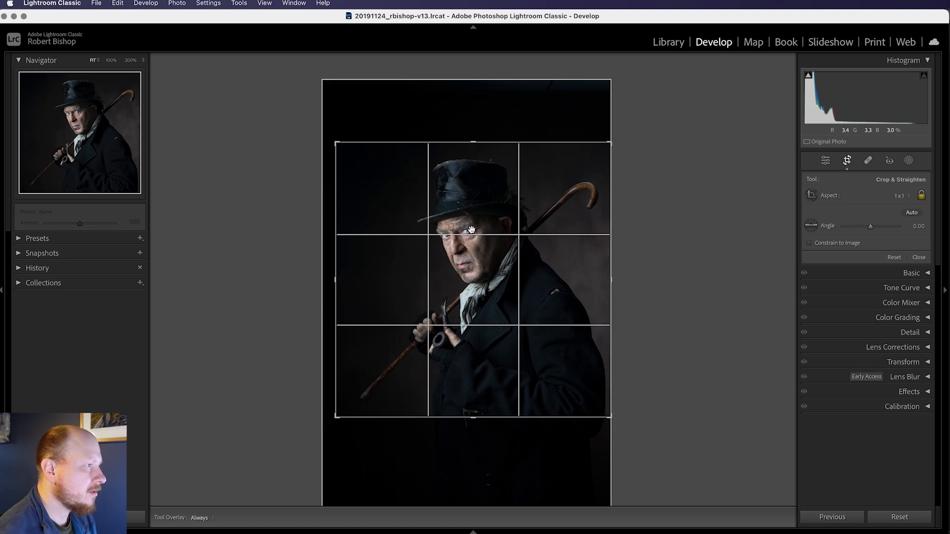
drag(339, 144, 338, 143)
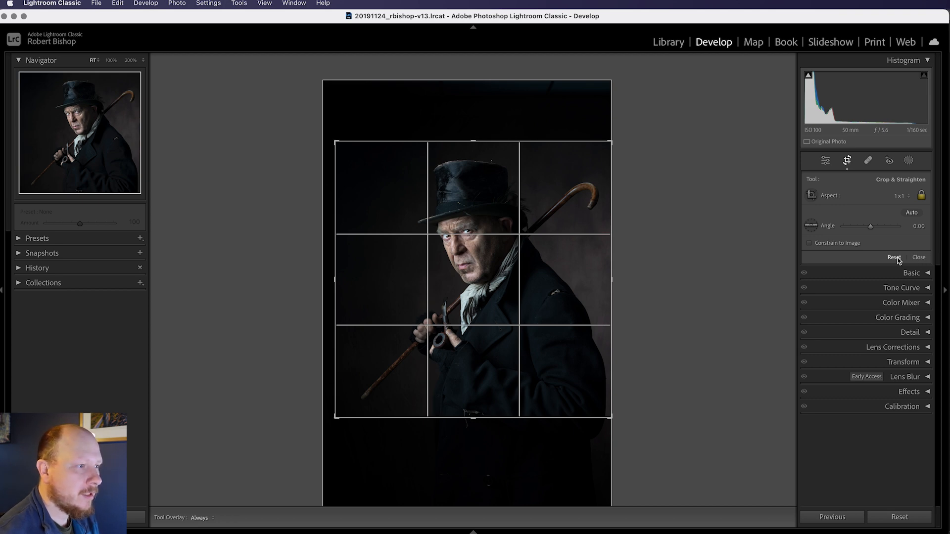
click(917, 258)
key(super+shift+v)
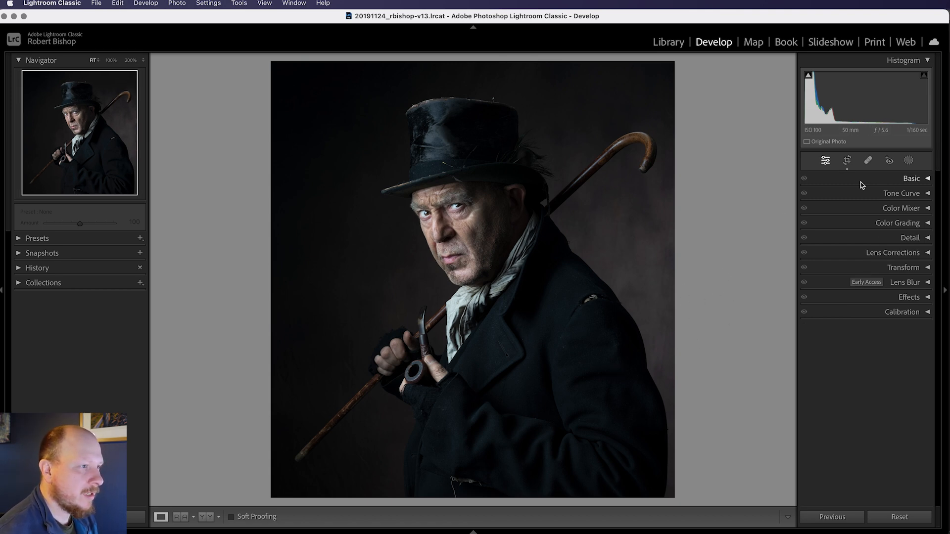
- Apply automatic tone adjustments to the cropped portrait and reduce Exposure to +0.85
click(913, 180)
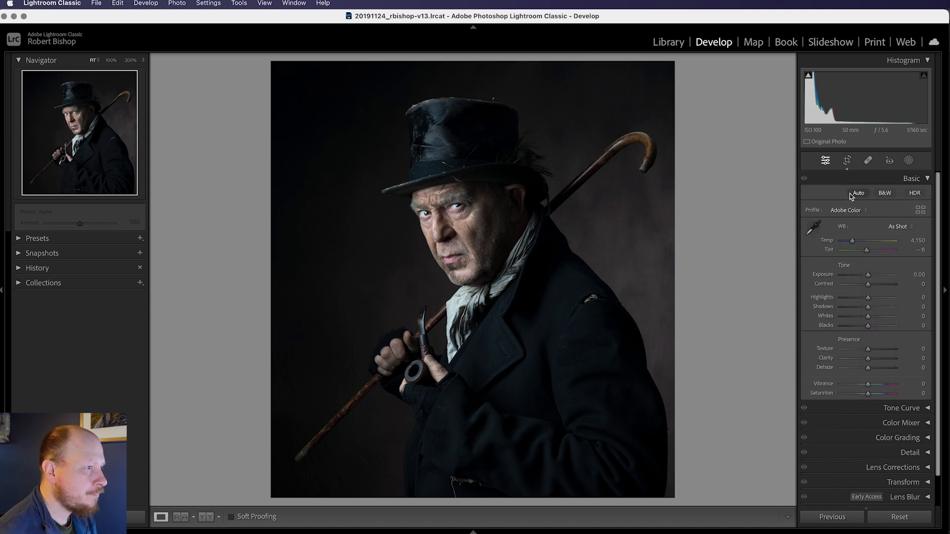
click(858, 194)
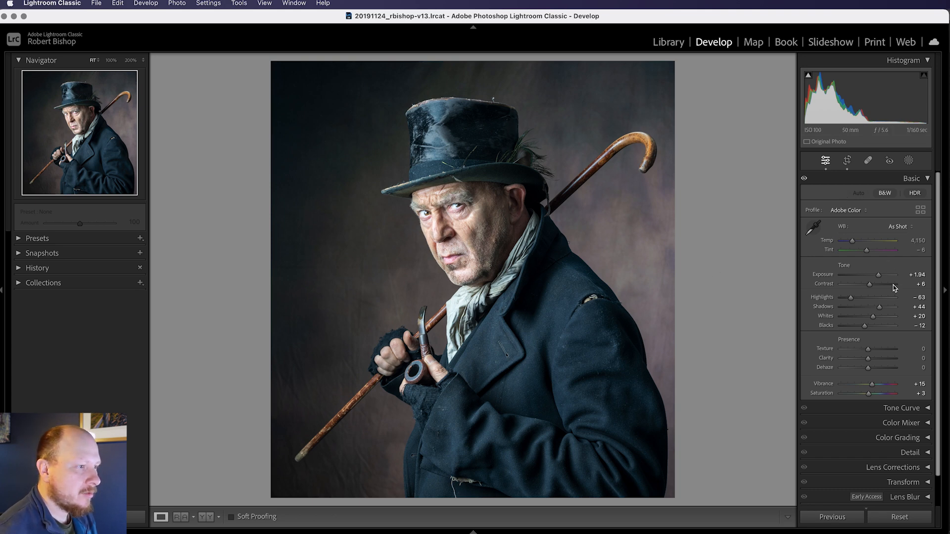
drag(878, 275, 874, 278)
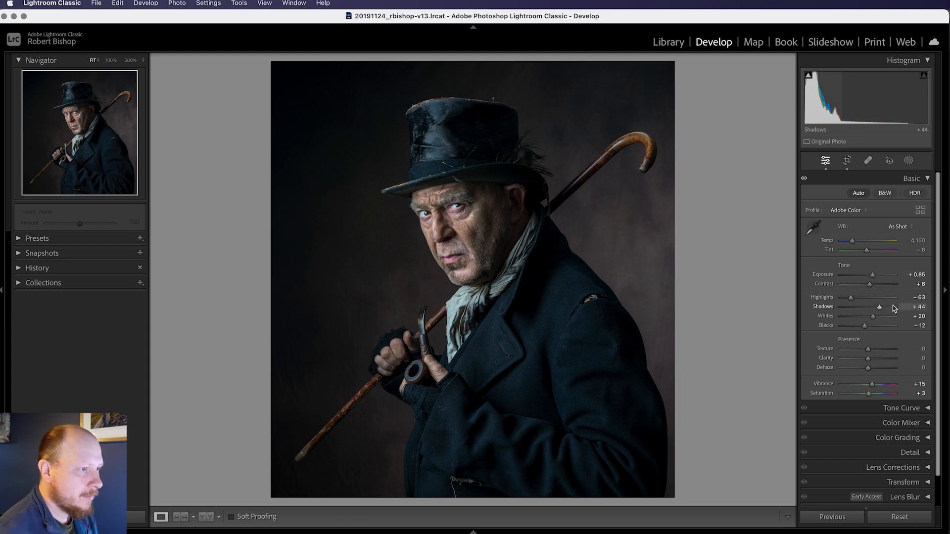
drag(883, 309, 882, 309)
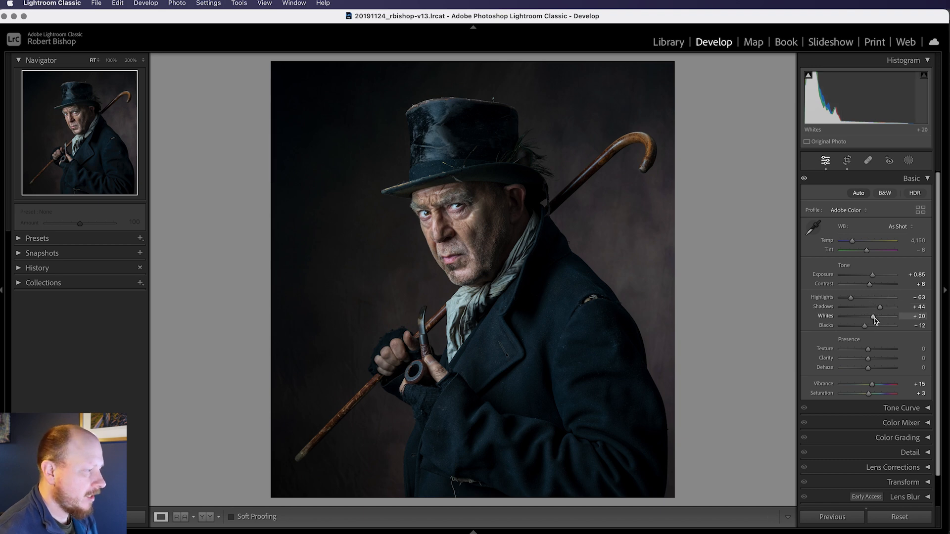
- Refine the portrait's tones with Whites at +4, Blacks at +20 and Exposure at +0.55
drag(874, 319, 871, 320)
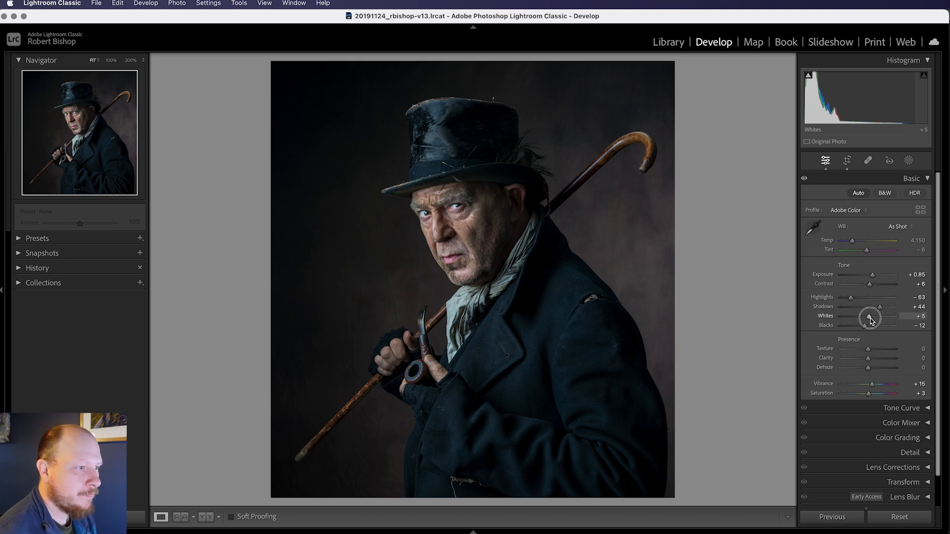
drag(865, 326, 872, 327)
drag(874, 276, 870, 278)
drag(871, 326, 873, 329)
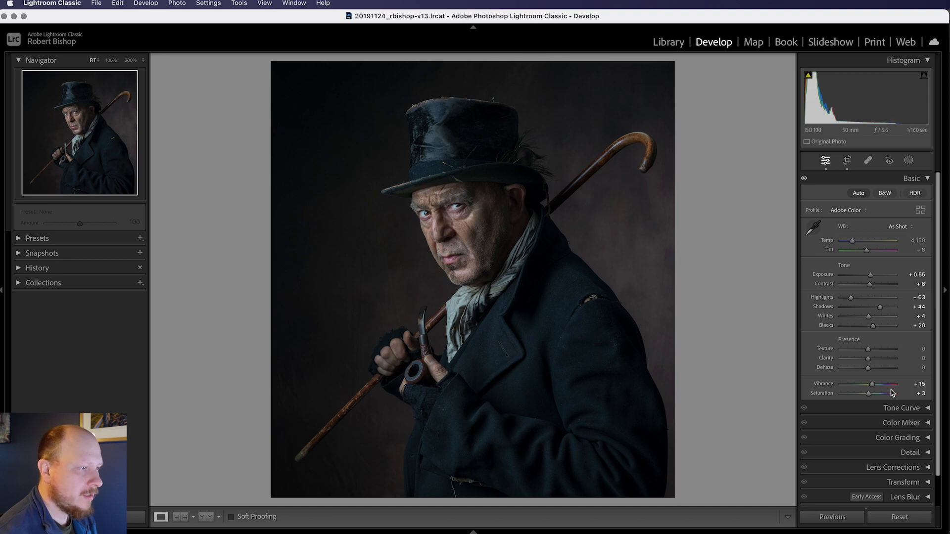
- Try a cooler white balance temperature on the portrait and reset it
mouse_move(853, 244)
mouse_down()
mouse_move(861, 243)
mouse_move(840, 242)
mouse_move(850, 244)
mouse_up()
double_click(849, 244)
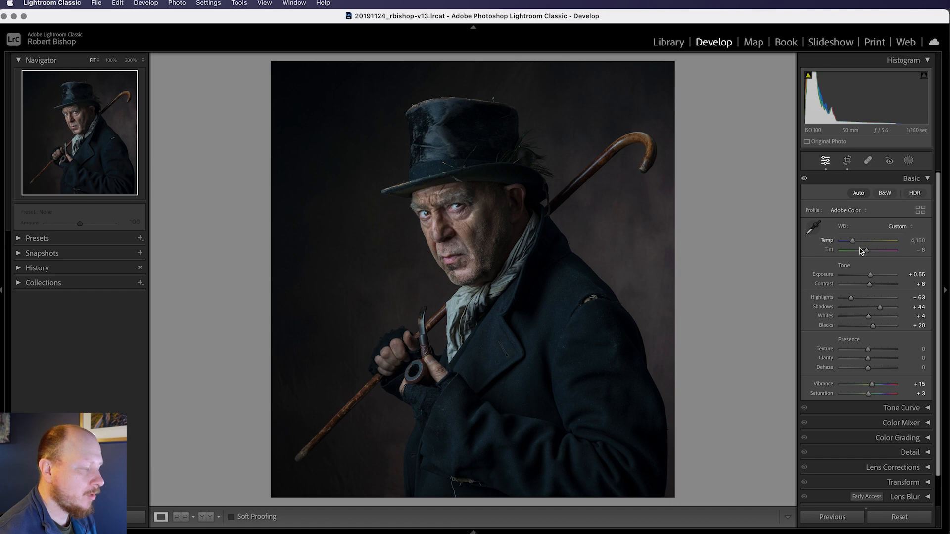
scroll(875, 356, down, 2)
scroll(873, 297, up, 2)
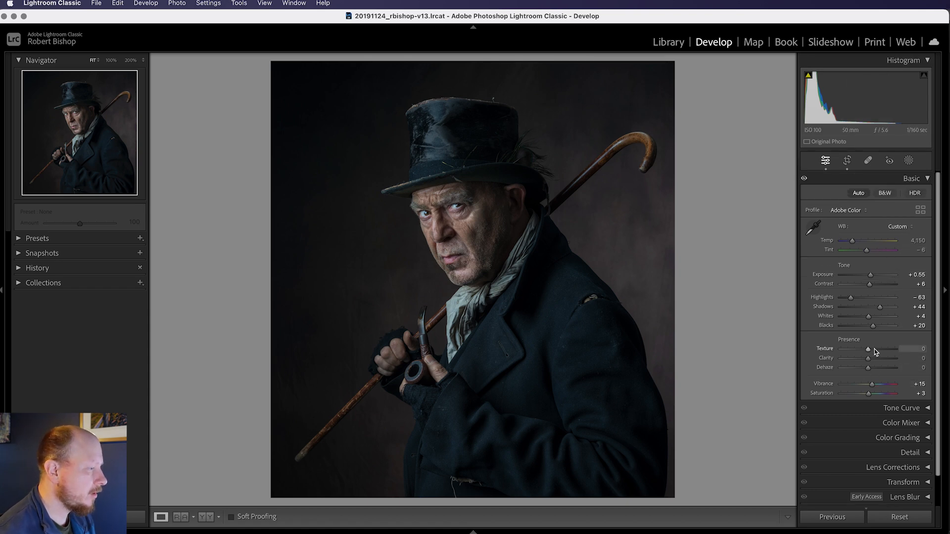
- Shift the portrait's HSL hues in the Color Mixer, setting Yellow to -60 and Blue to +15
click(927, 179)
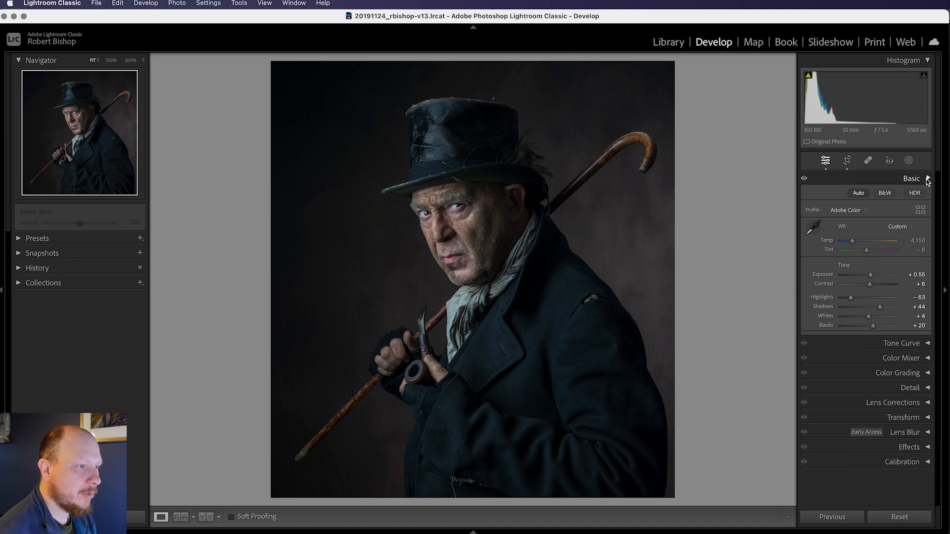
click(913, 209)
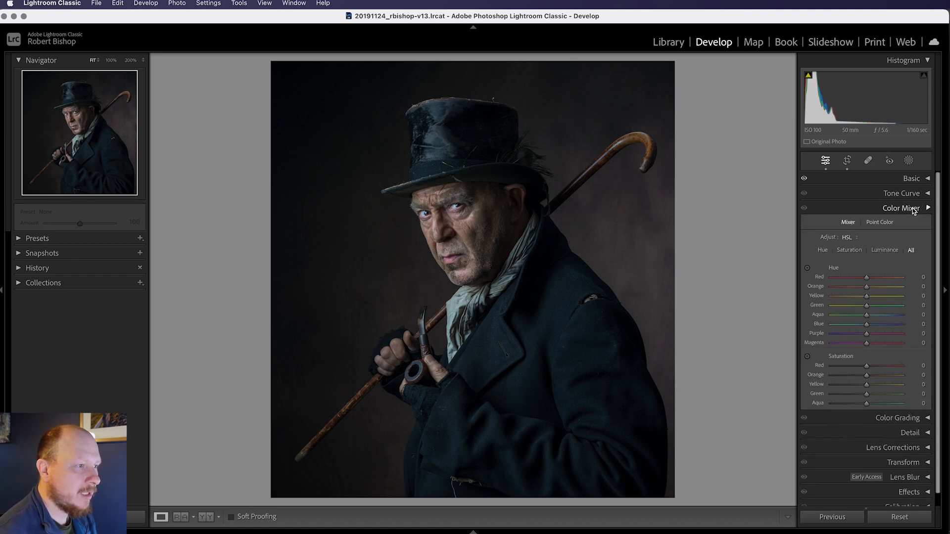
scroll(870, 311, down, 2)
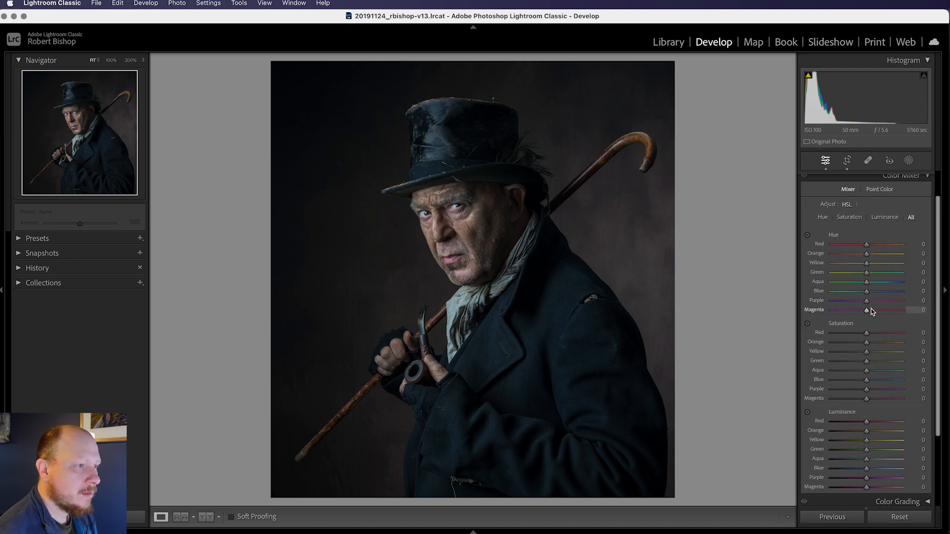
scroll(871, 310, down, 1)
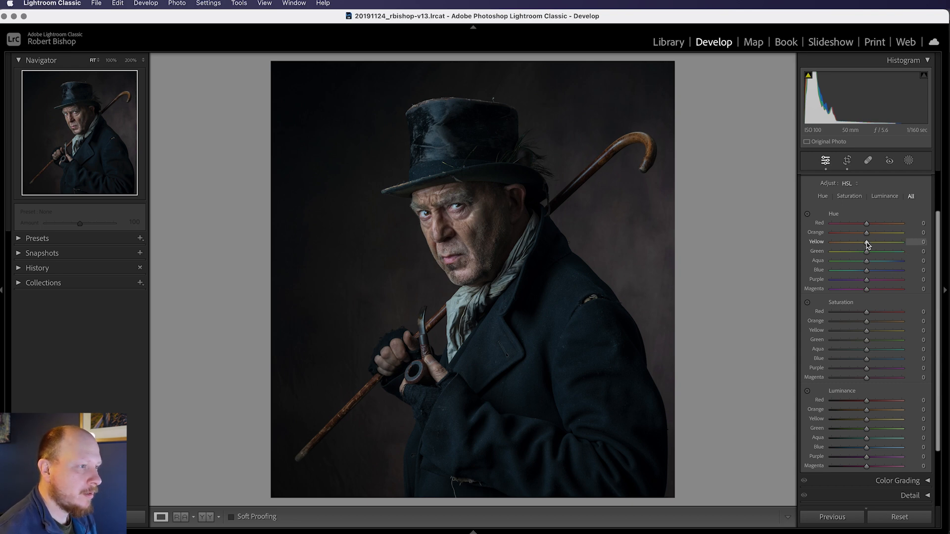
drag(869, 246, 919, 246)
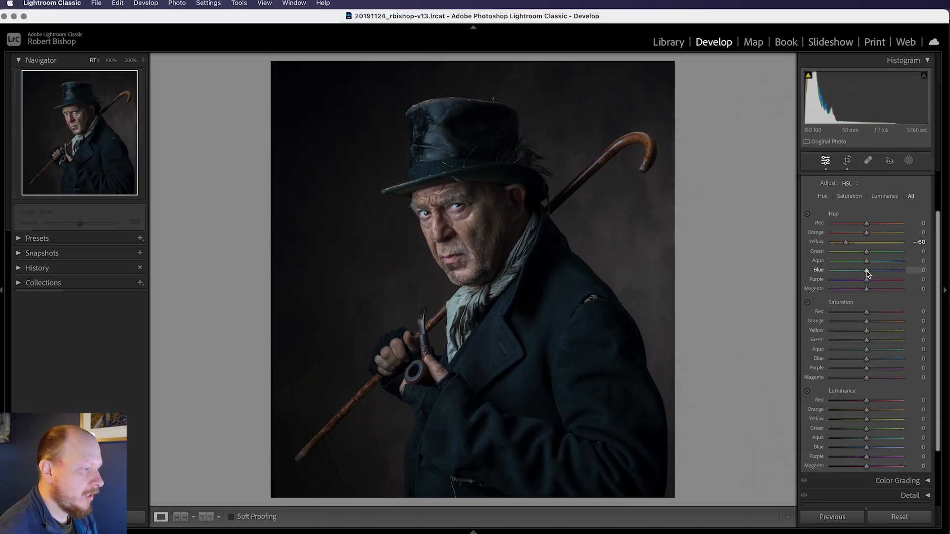
mouse_move(867, 273)
mouse_down()
mouse_move(907, 272)
mouse_move(804, 275)
mouse_move(872, 272)
mouse_up()
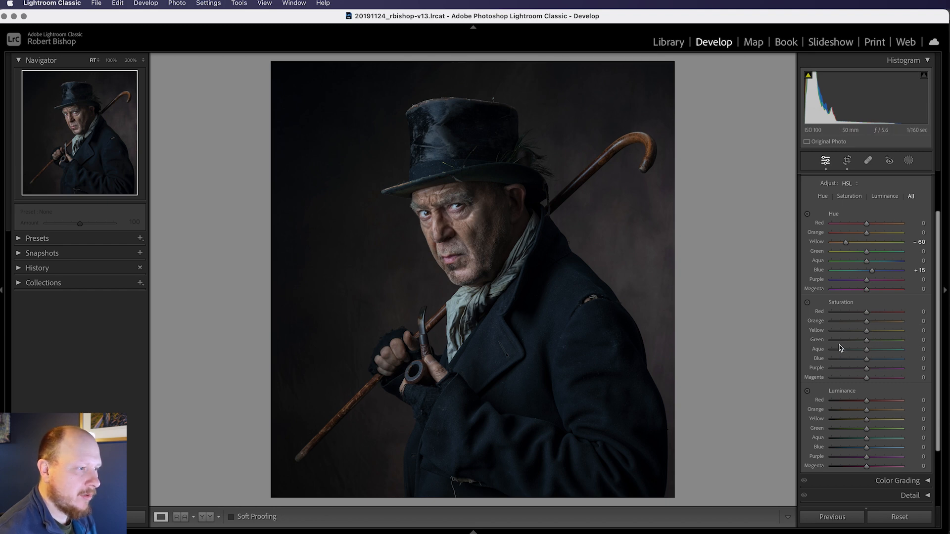
- Set the HSL saturation in the Color Mixer to Green -100, Blue -10, Yellow +5 and Orange +3
drag(867, 341, 822, 341)
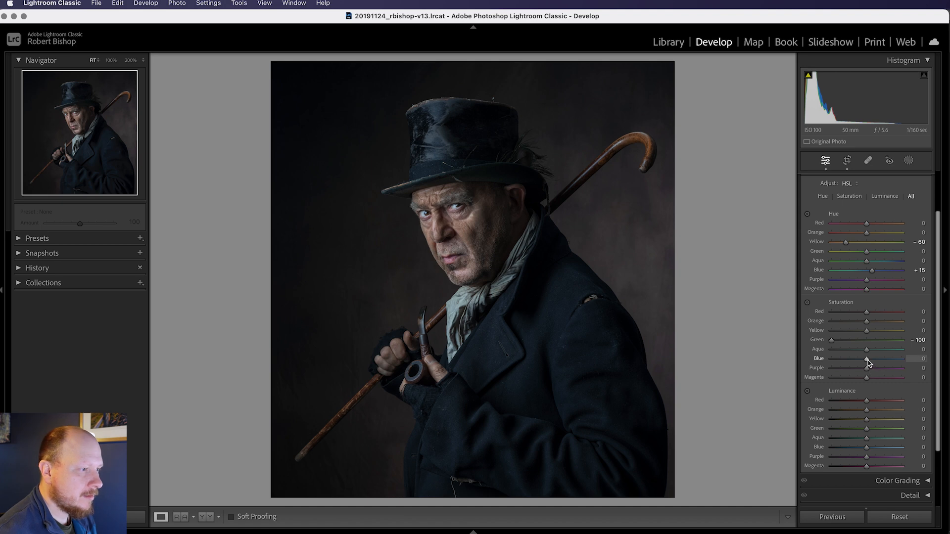
drag(869, 363, 864, 363)
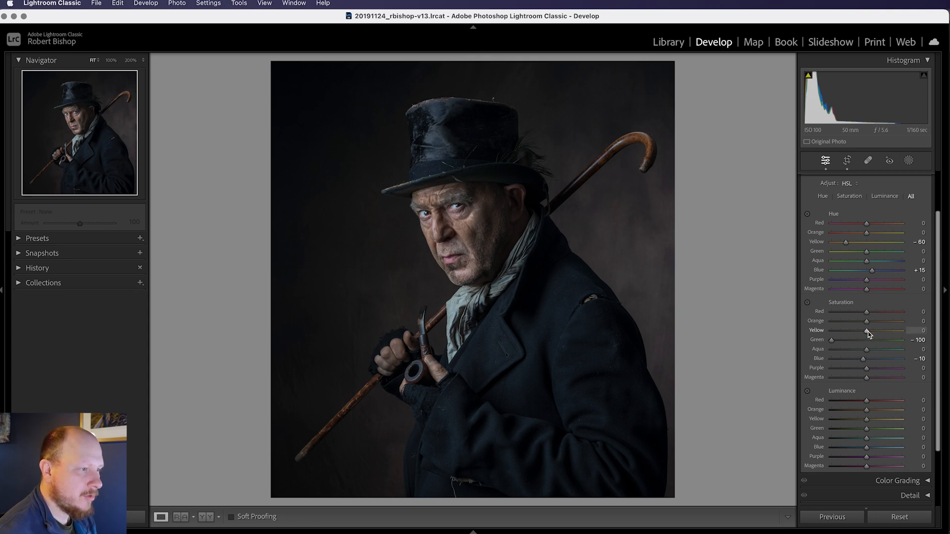
drag(870, 335, 870, 335)
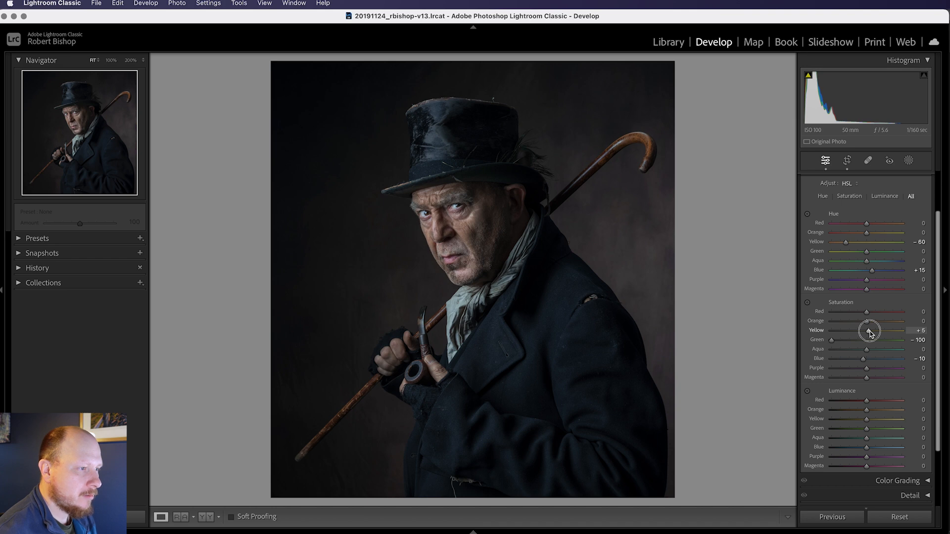
drag(869, 323, 871, 324)
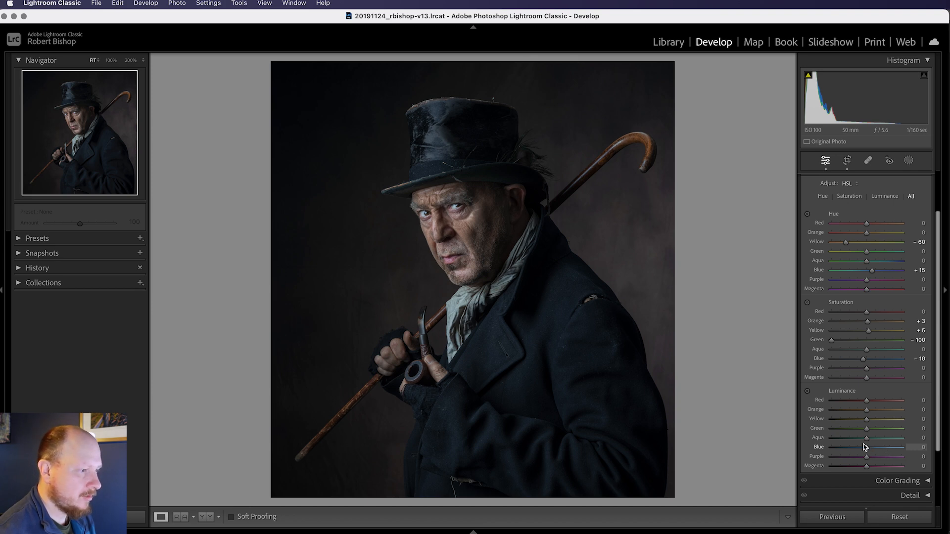
mouse_move(866, 451)
mouse_down()
mouse_move(910, 449)
mouse_move(863, 447)
mouse_up()
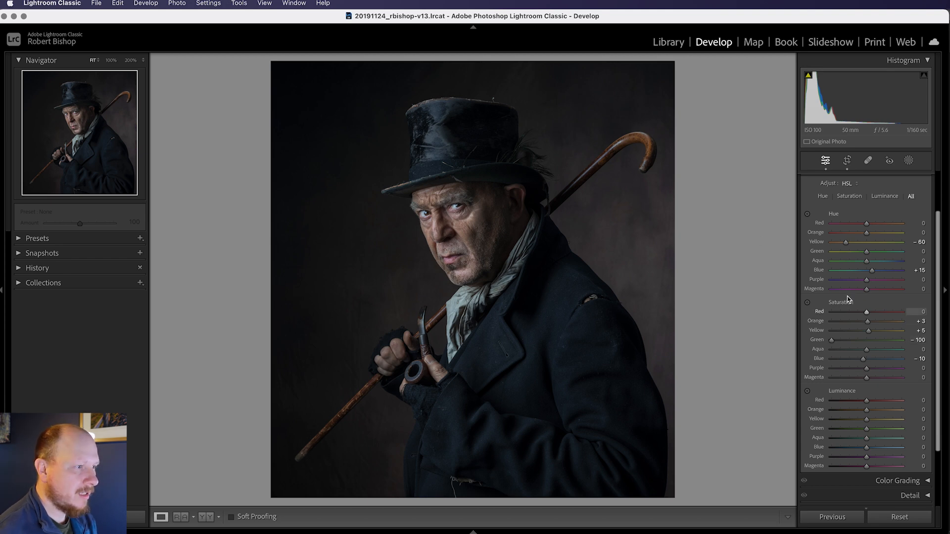
scroll(848, 286, up, 3)
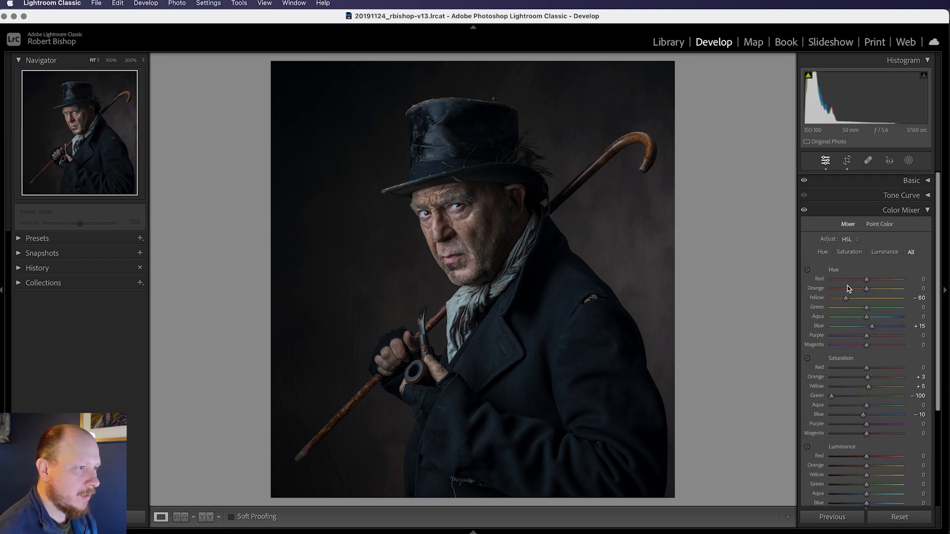
click(928, 209)
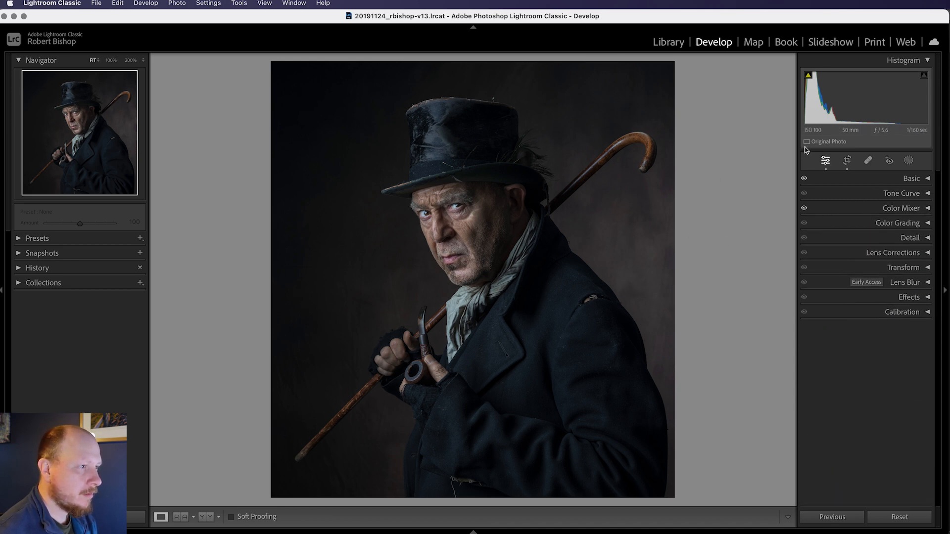
- Create a subject mask over the man and set its Shadows to 33 and Exposure to 0.21
click(909, 161)
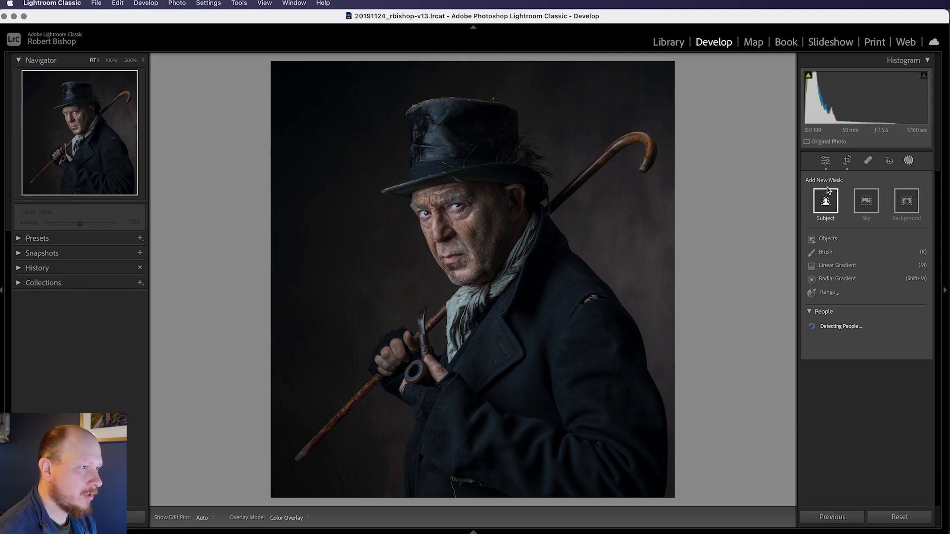
click(827, 202)
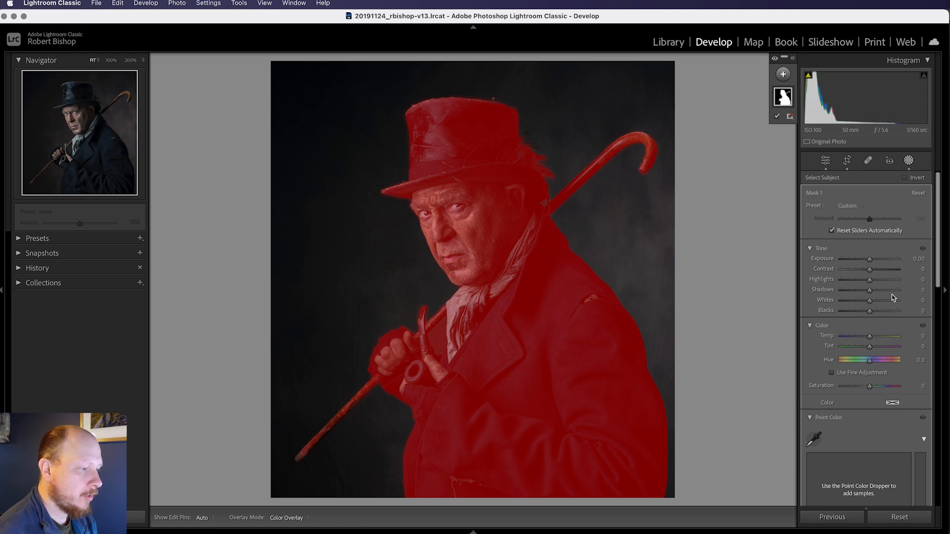
drag(870, 291, 880, 294)
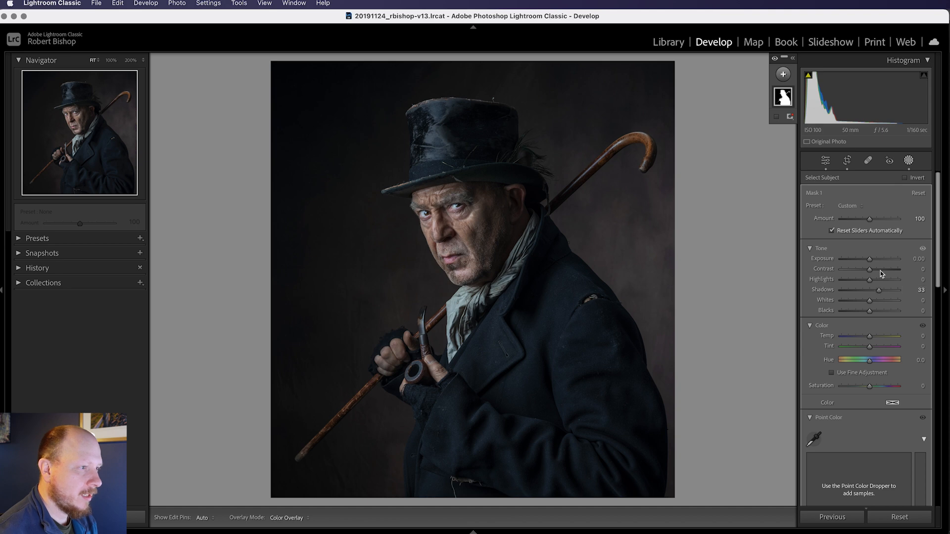
drag(870, 262, 873, 263)
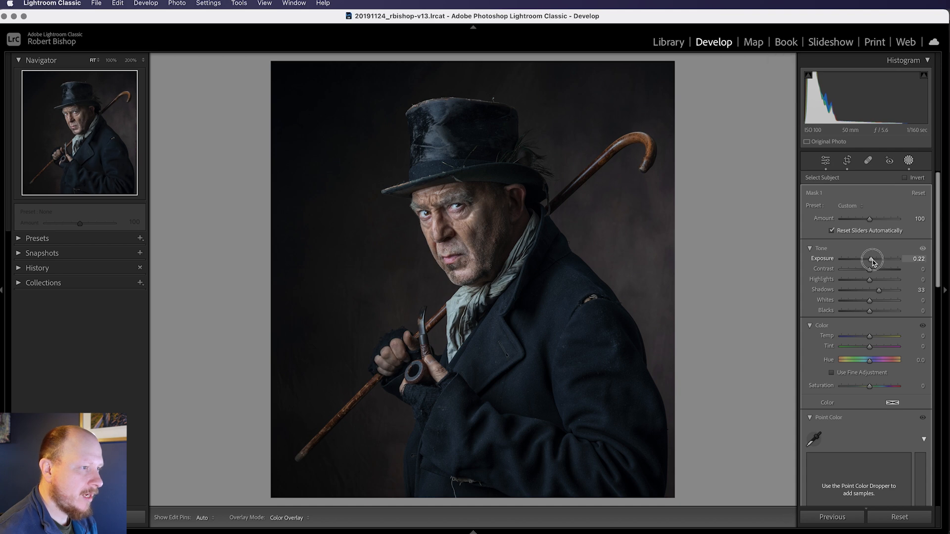
drag(874, 263, 873, 263)
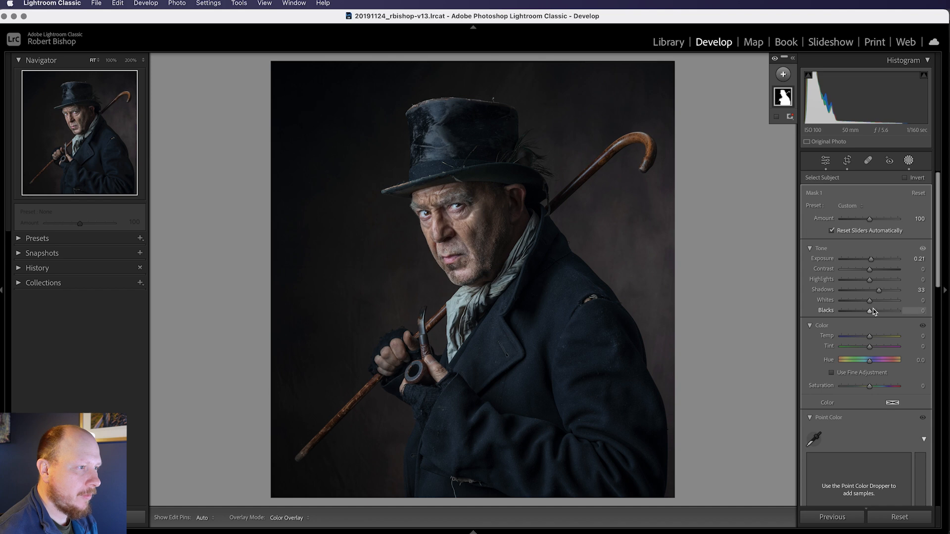
- Set the subject mask's Clarity to 19 and Texture to 5, then deselect the mask
scroll(873, 312, down, 5)
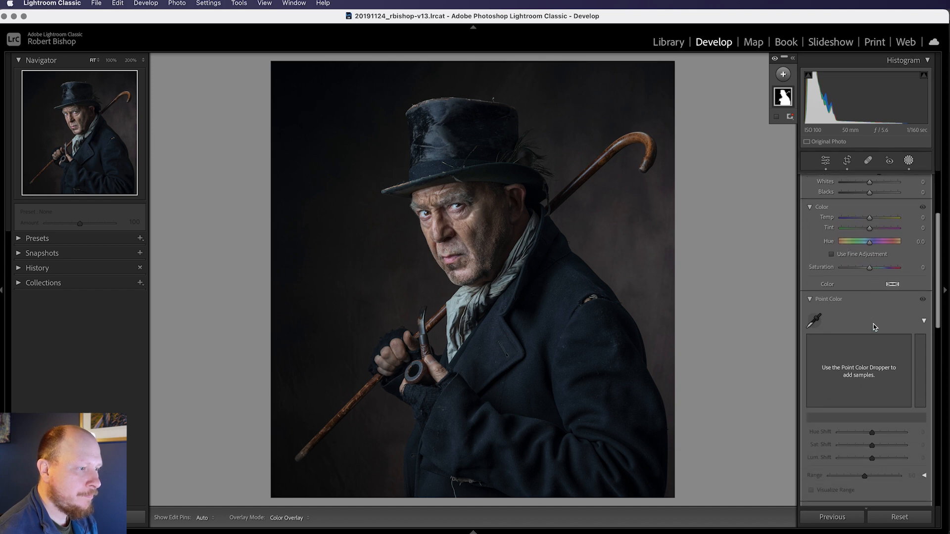
scroll(873, 327, down, 12)
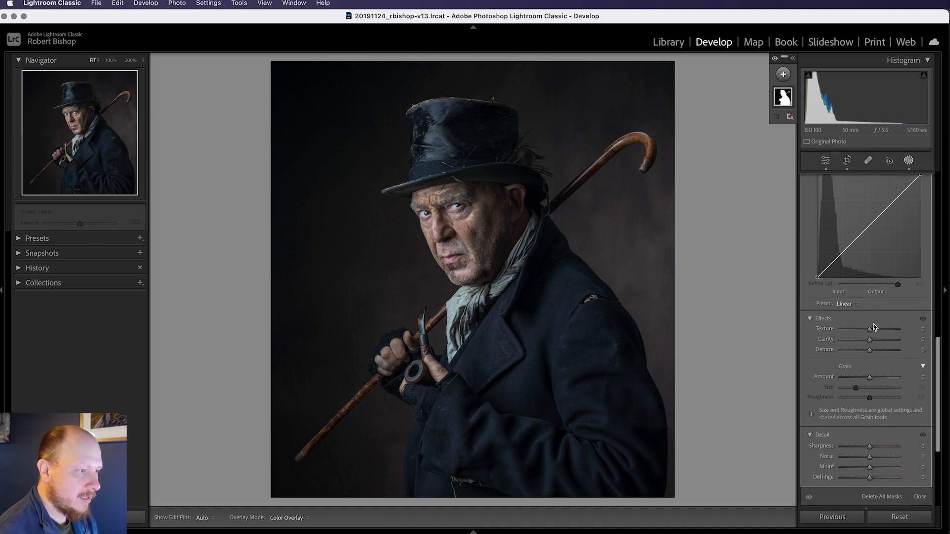
drag(872, 339, 874, 341)
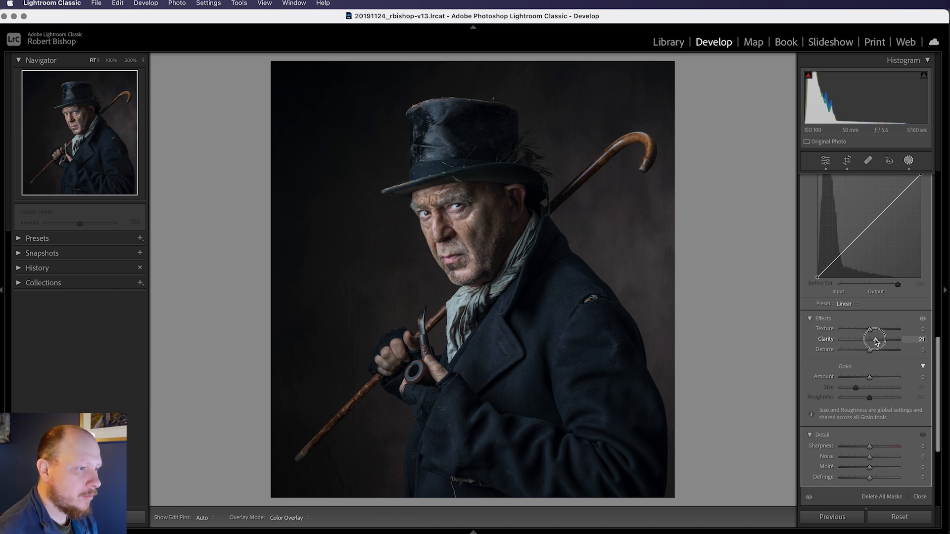
drag(875, 341, 875, 342)
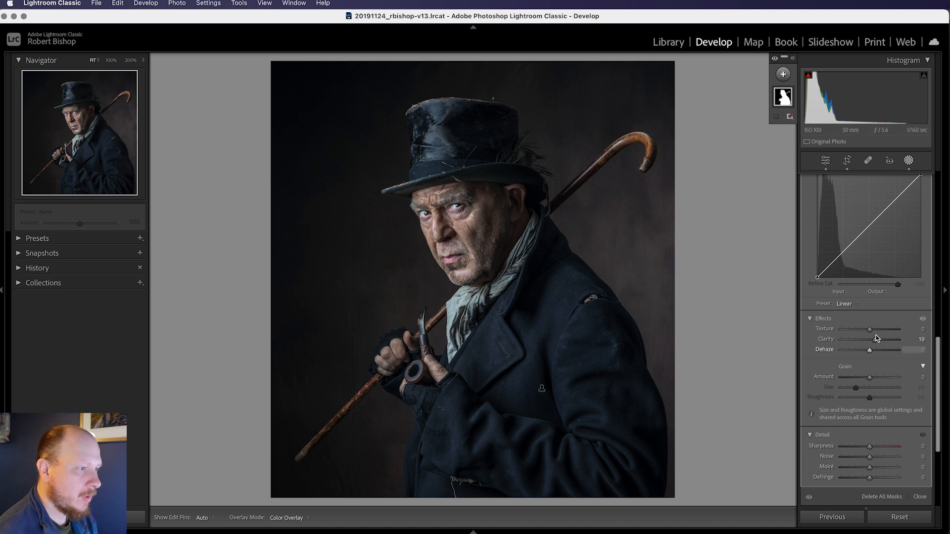
drag(870, 330, 870, 332)
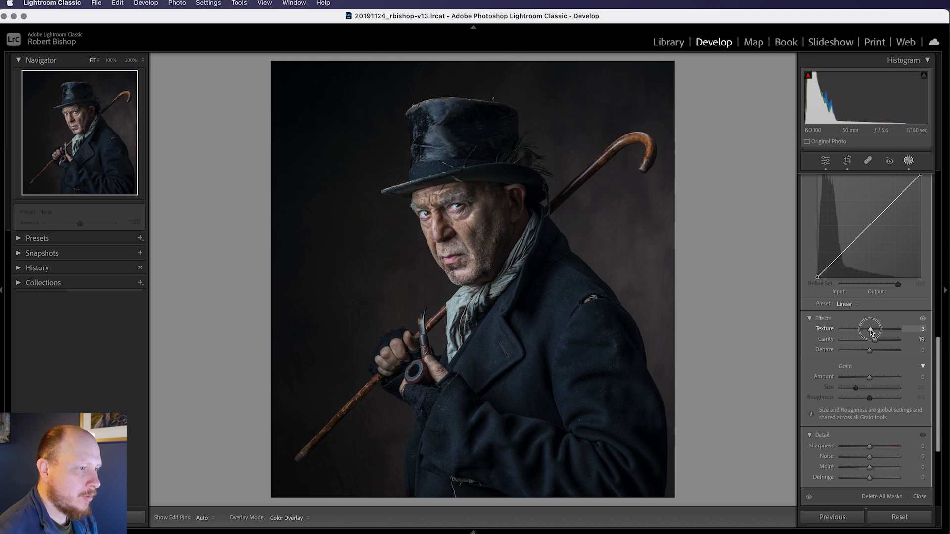
drag(873, 331, 873, 332)
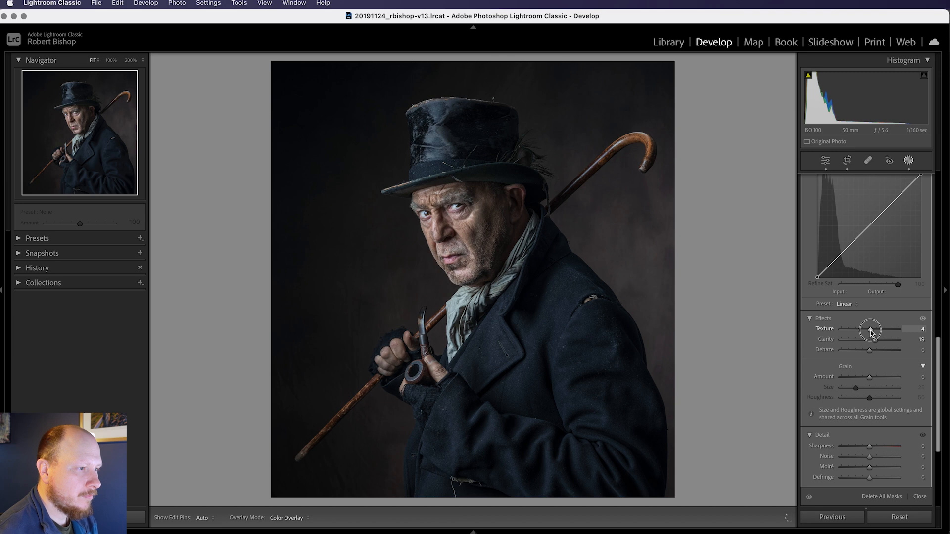
drag(872, 333, 872, 333)
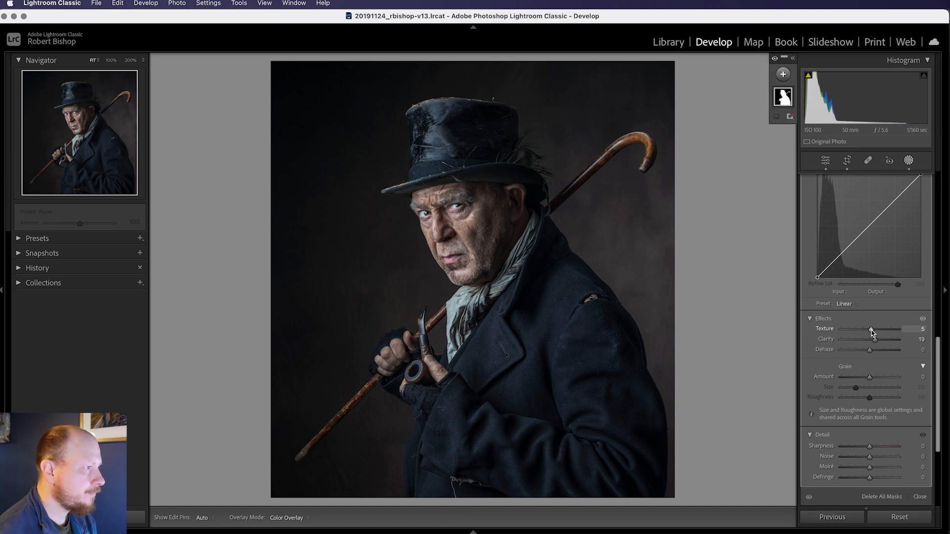
key(Escape)
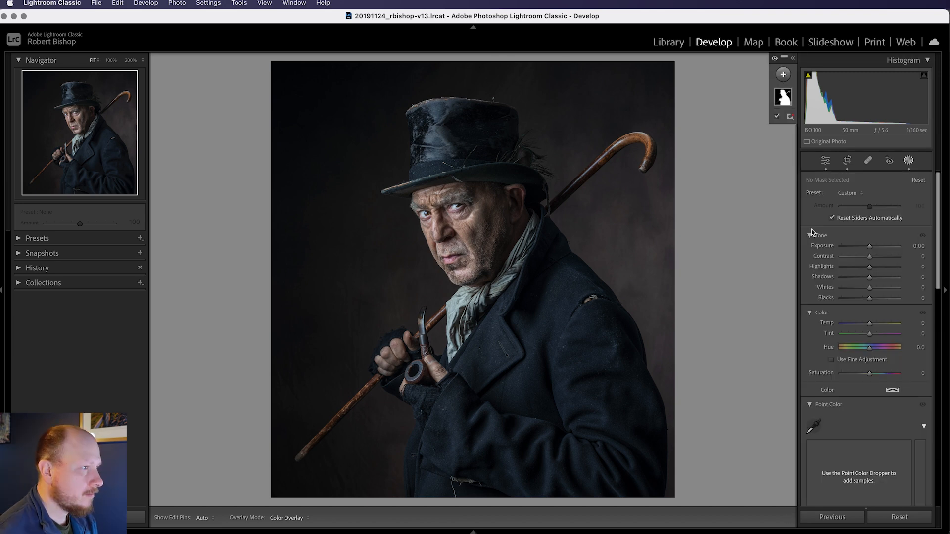
- Add a new radial gradient mask with Feather 100 over the man's eye nearest the dark background
click(784, 76)
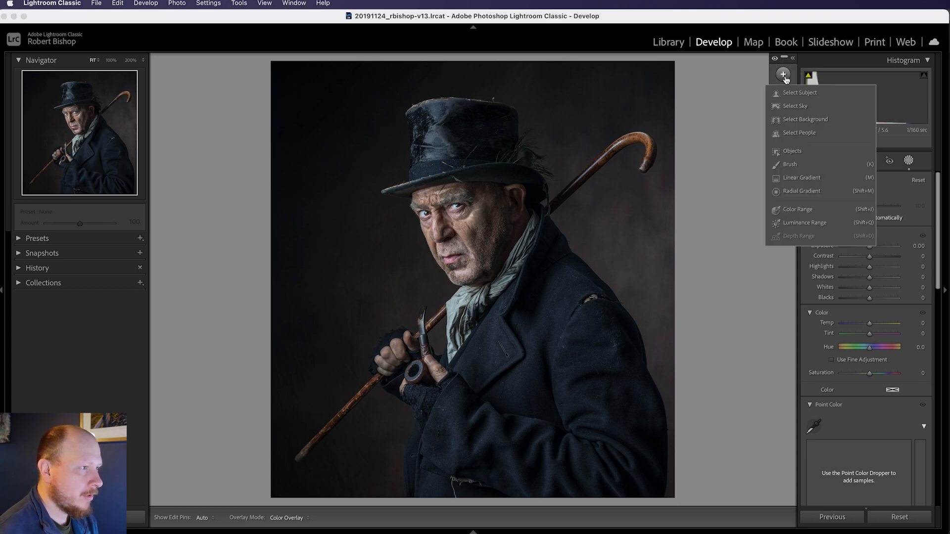
click(804, 192)
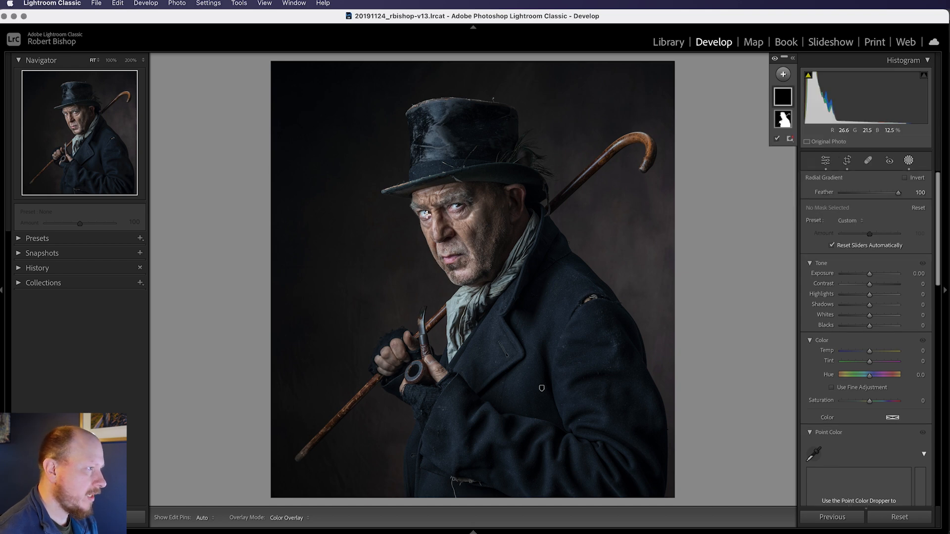
mouse_move(424, 214)
mouse_down()
mouse_move(435, 222)
mouse_move(424, 214)
mouse_up()
click(111, 60)
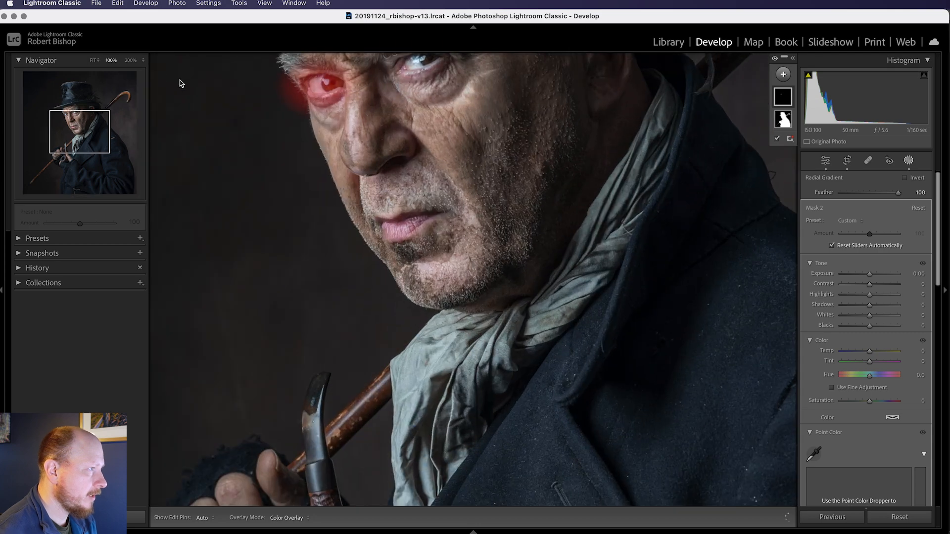
drag(242, 110, 350, 304)
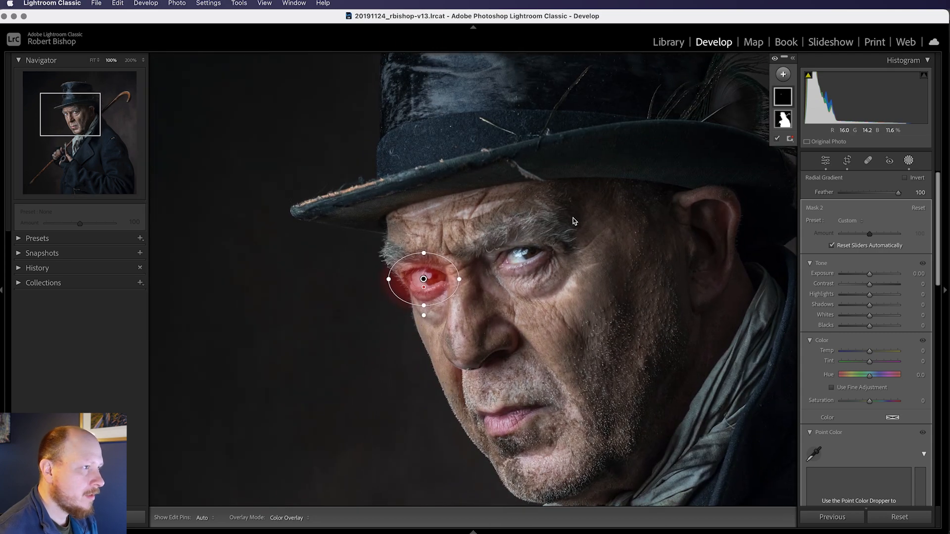
- Add a second radial gradient over the man's other eye to the same mask and fine-tune the placement of the ellipses
mouse_move(786, 98)
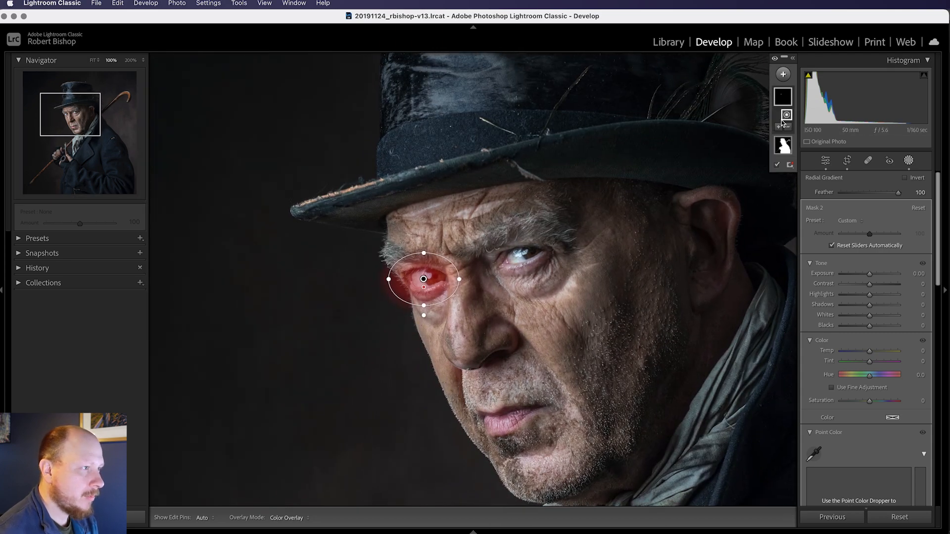
click(779, 128)
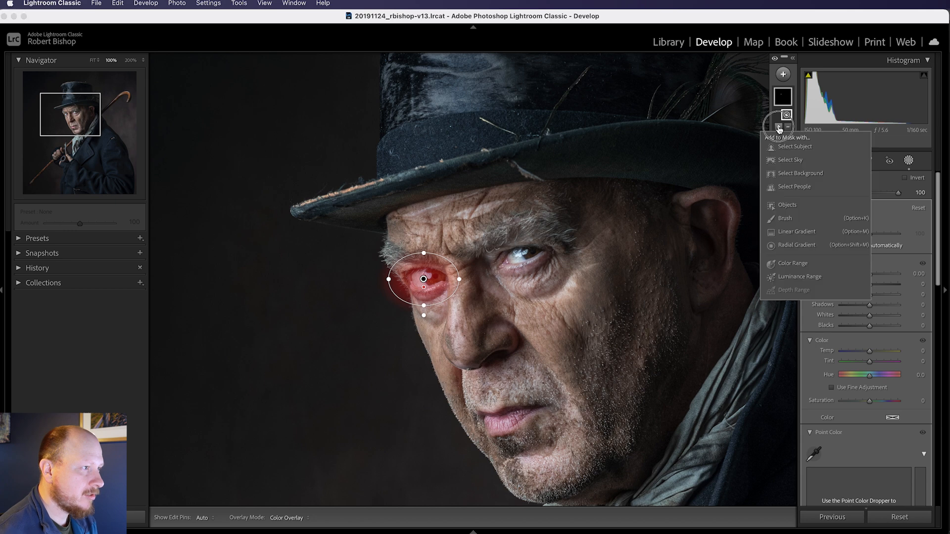
click(793, 246)
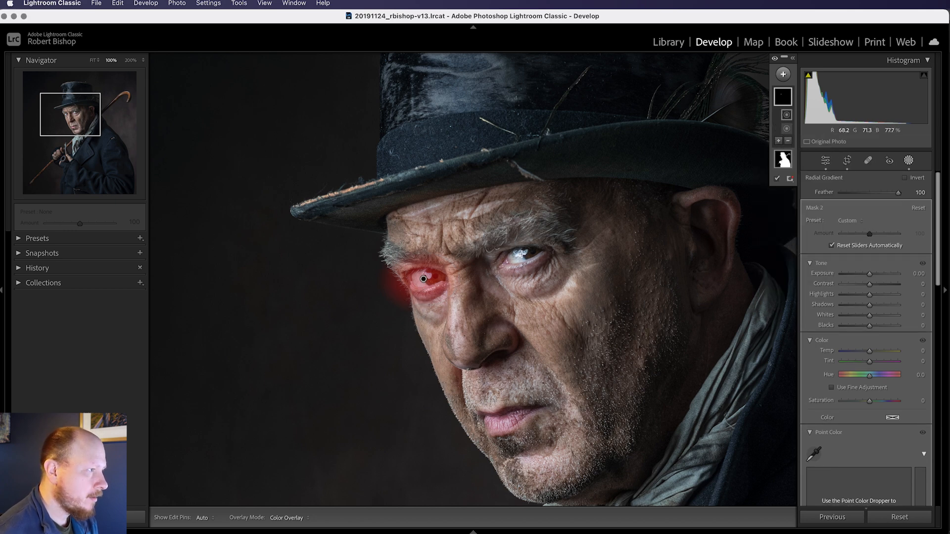
drag(522, 254, 560, 278)
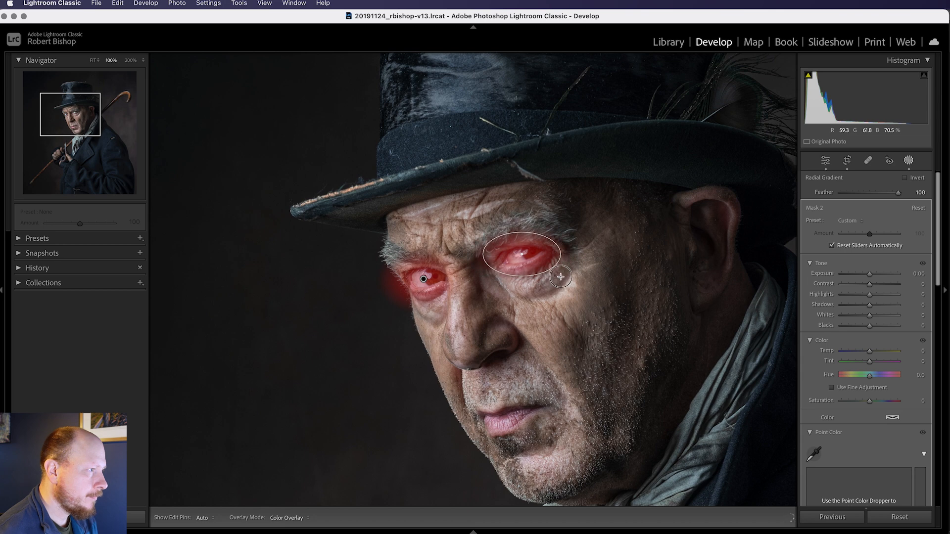
drag(557, 239, 522, 257)
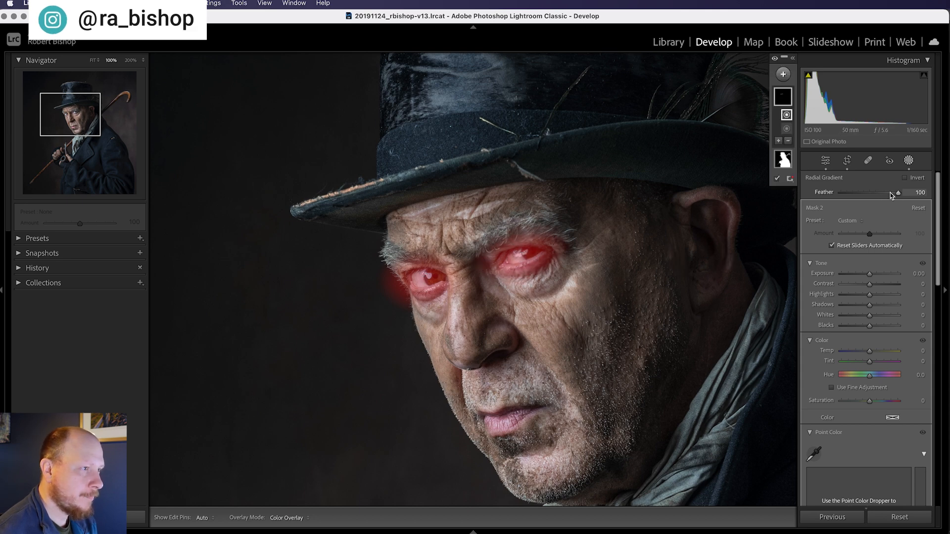
click(424, 280)
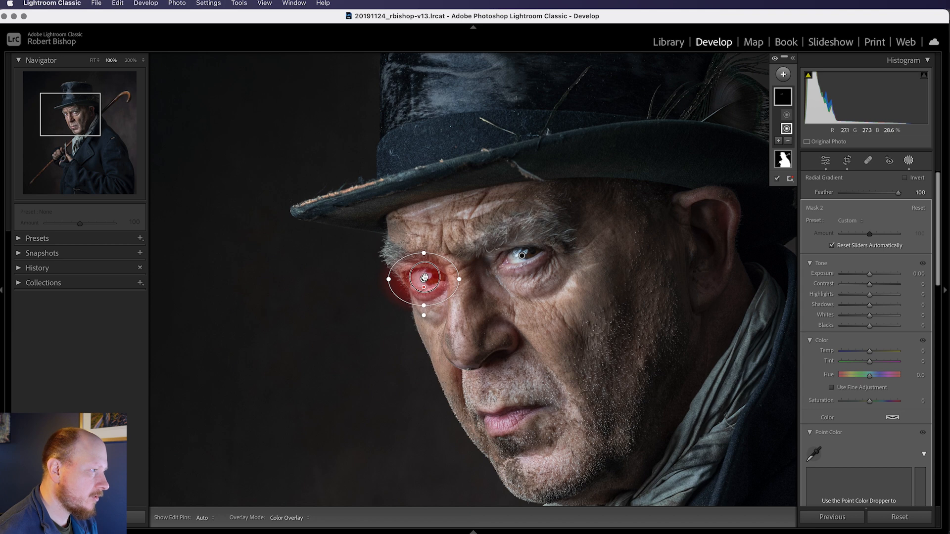
drag(455, 259, 451, 252)
drag(423, 280, 427, 280)
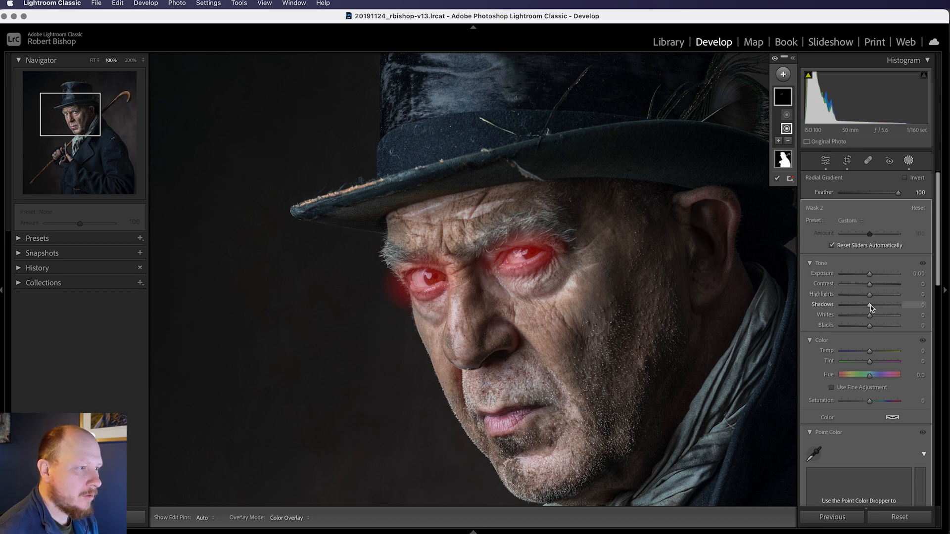
- Set the eye mask's Shadows to -17 and Highlights to -8, and return to the full view of the portrait
drag(871, 308, 866, 307)
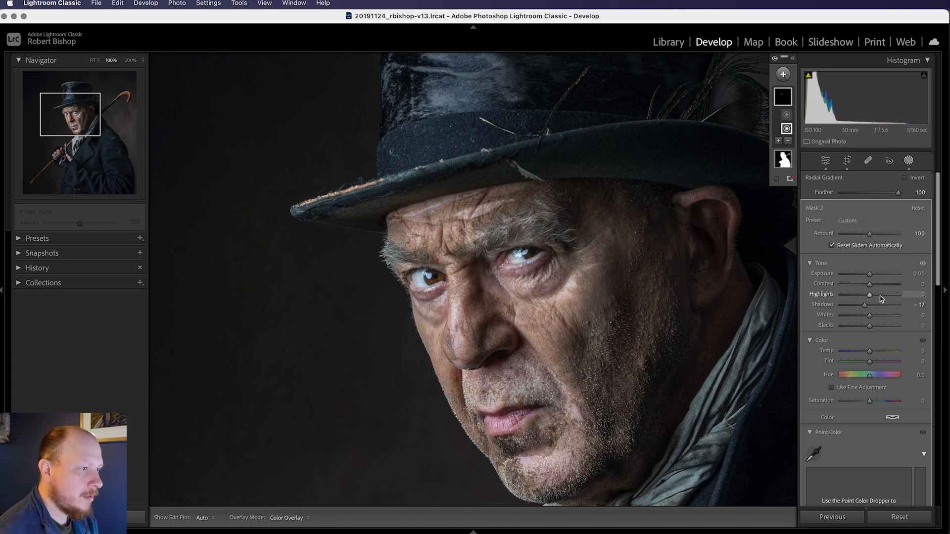
drag(872, 298, 865, 299)
drag(866, 298, 867, 298)
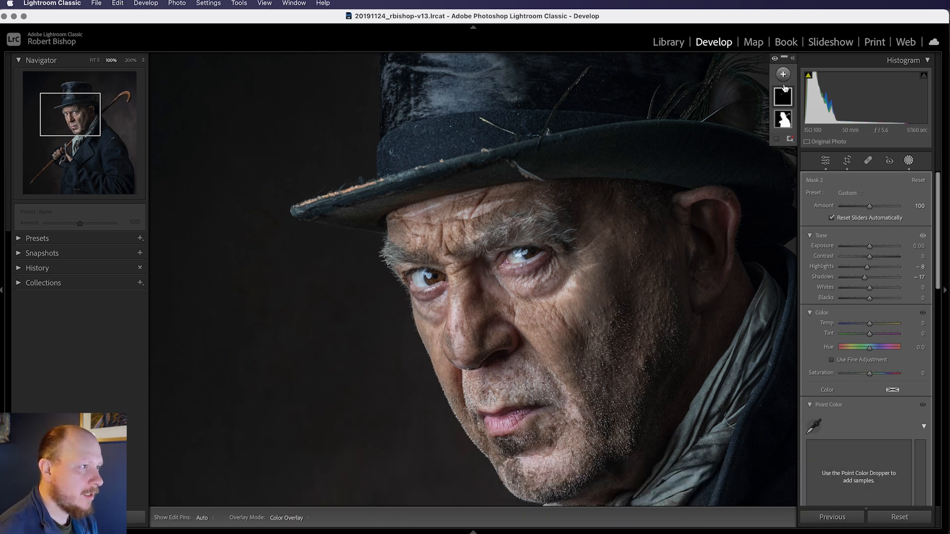
key(z)
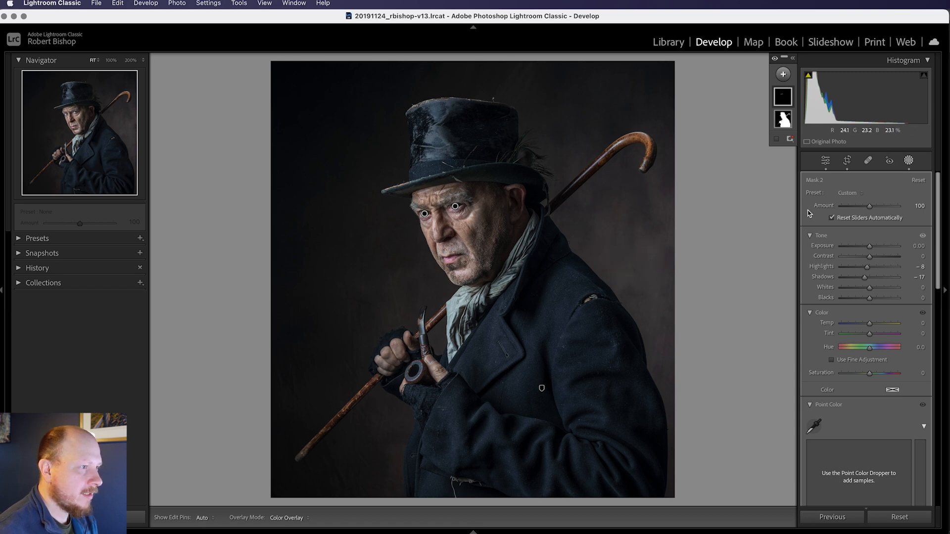
- Add a linear gradient mask running from the photo's right edge to the man's face, and subtract the subject from it
click(784, 75)
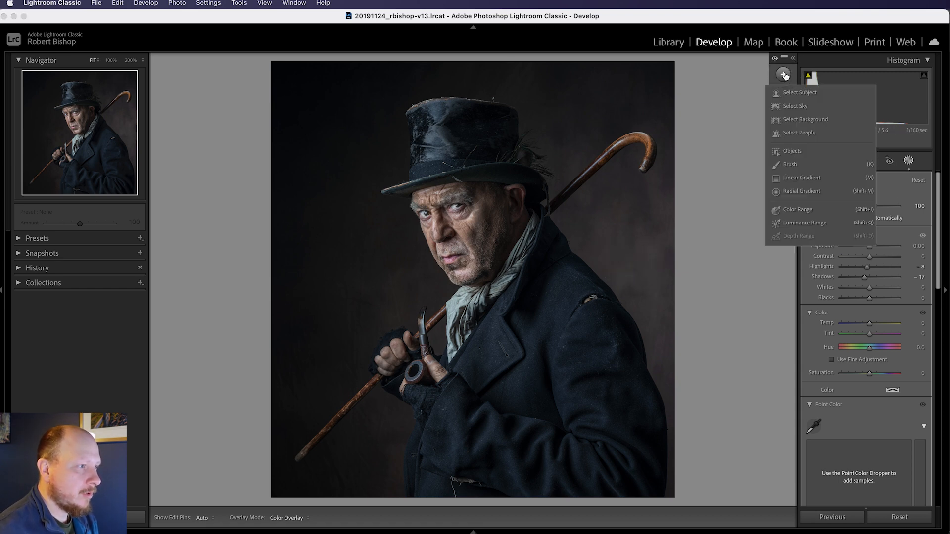
click(797, 181)
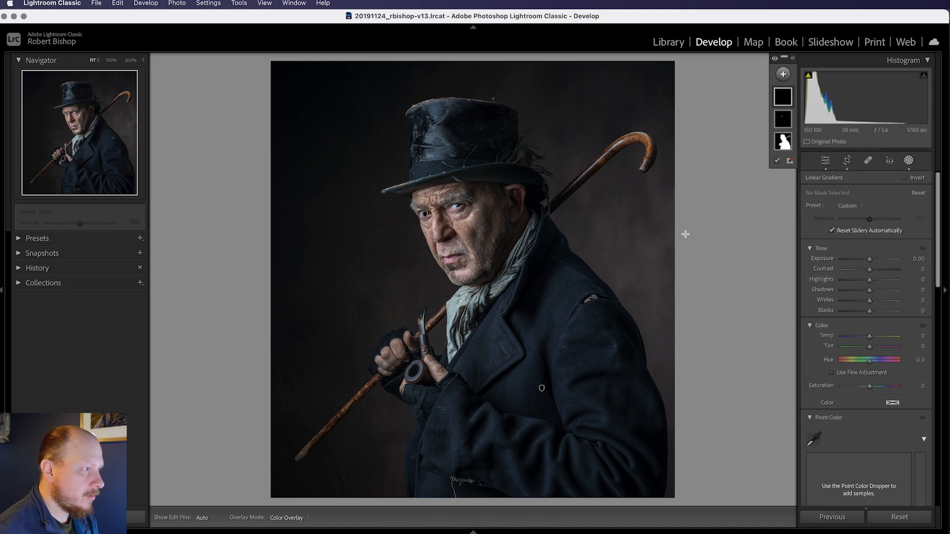
drag(666, 246, 426, 246)
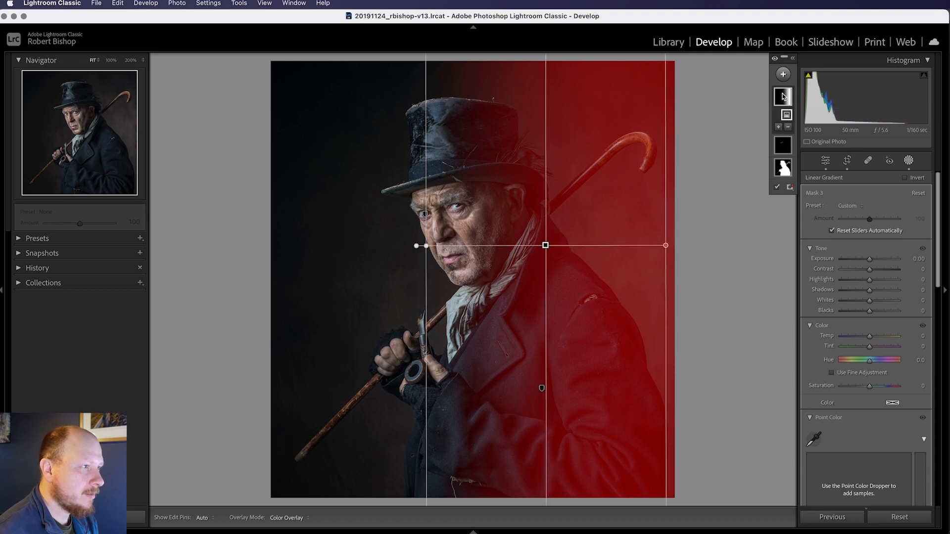
click(788, 128)
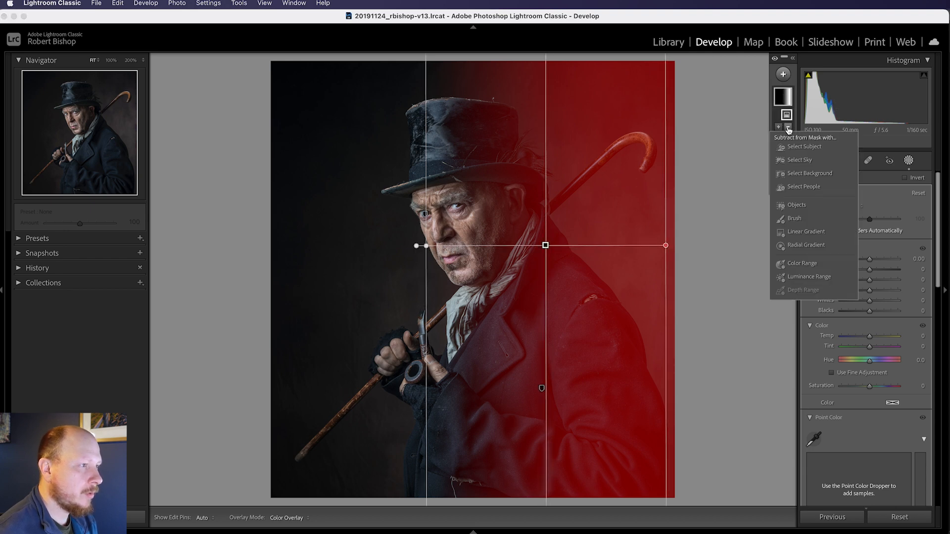
click(804, 147)
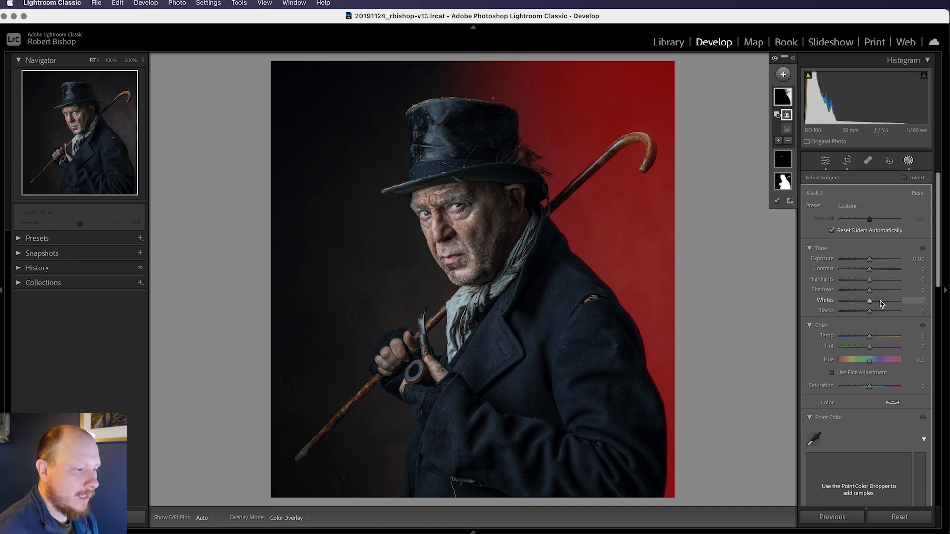
- Set the background gradient mask's Highlights to -22 and Exposure to -0.18
drag(869, 280, 863, 282)
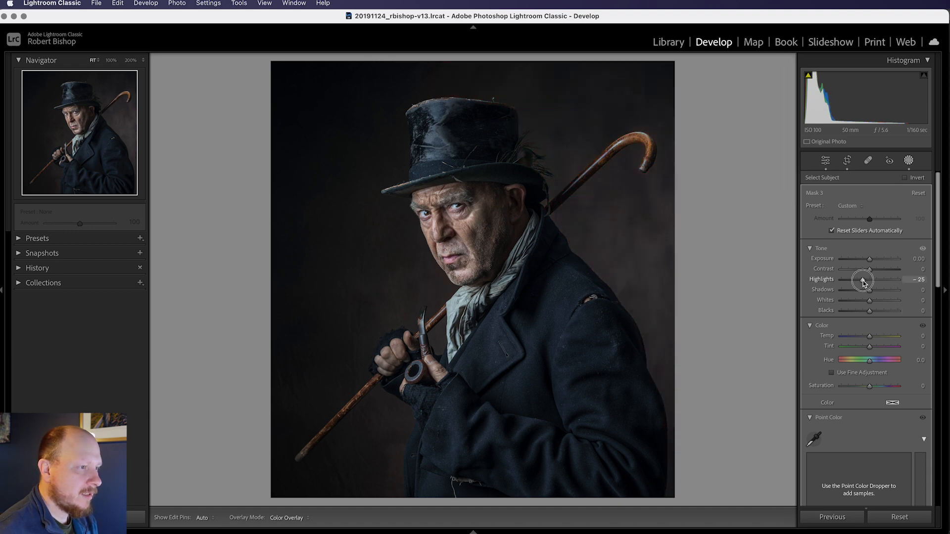
drag(864, 282, 864, 282)
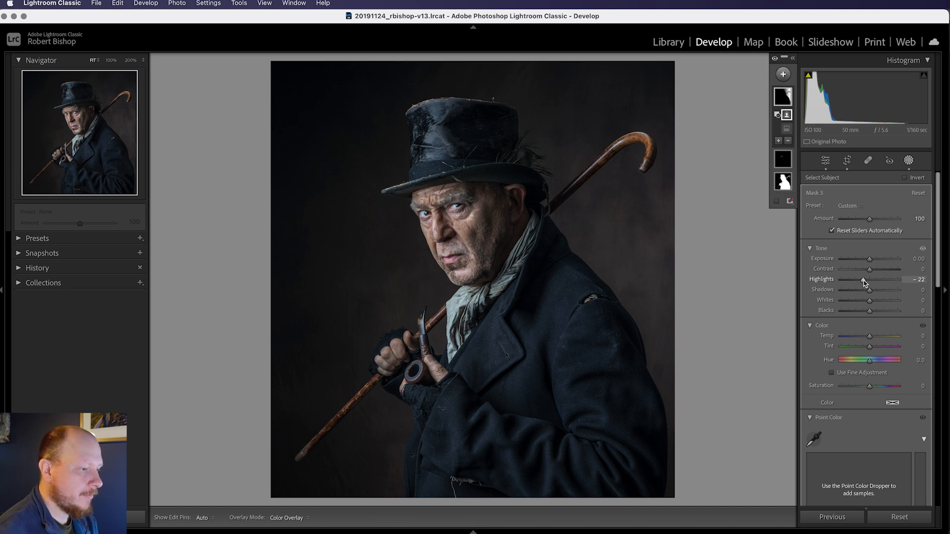
drag(869, 259, 869, 261)
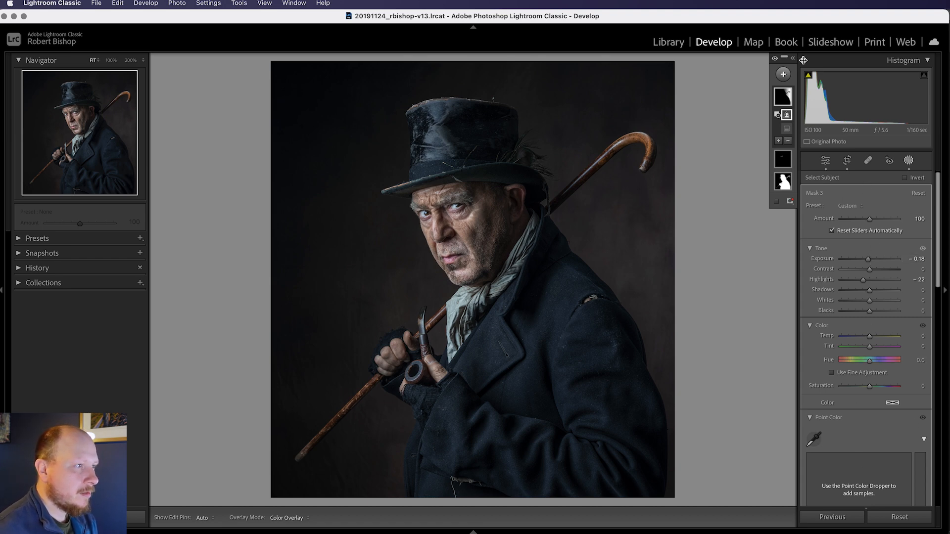
- Add a large radial gradient mask with Feather 100 centred near the man's chin, and subtract the subject from it
click(783, 76)
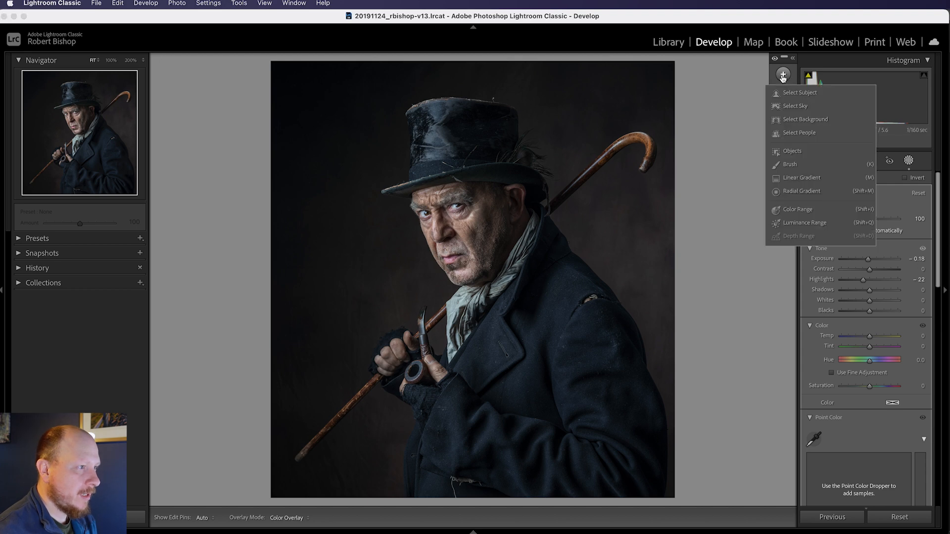
click(802, 191)
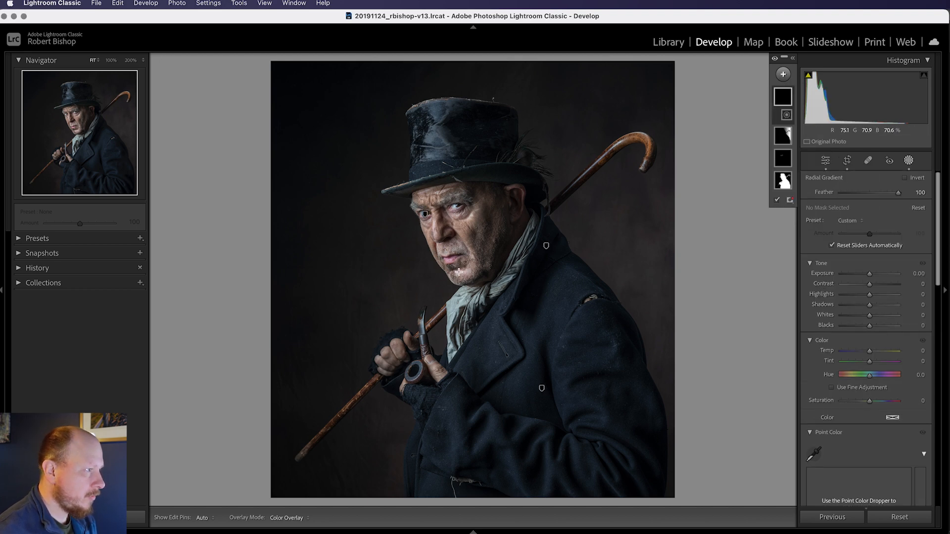
drag(471, 271, 651, 460)
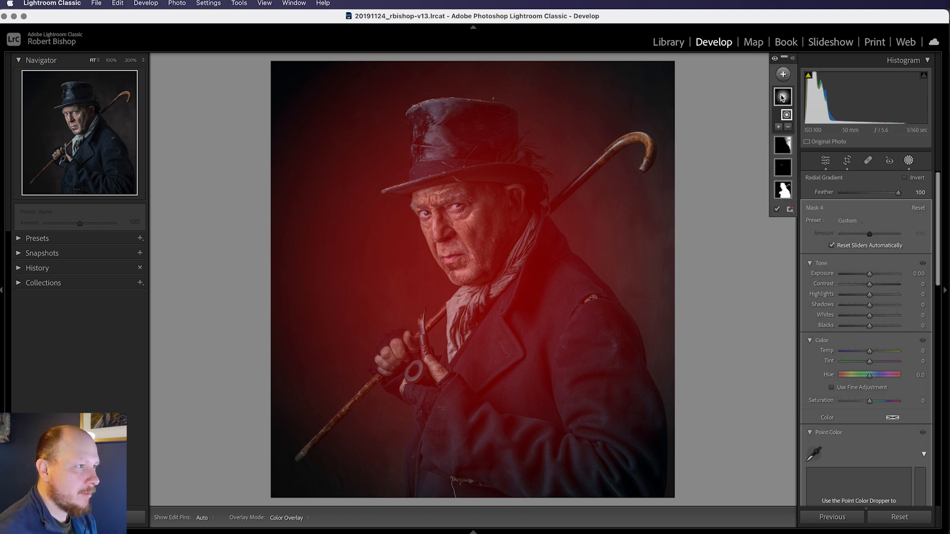
click(788, 128)
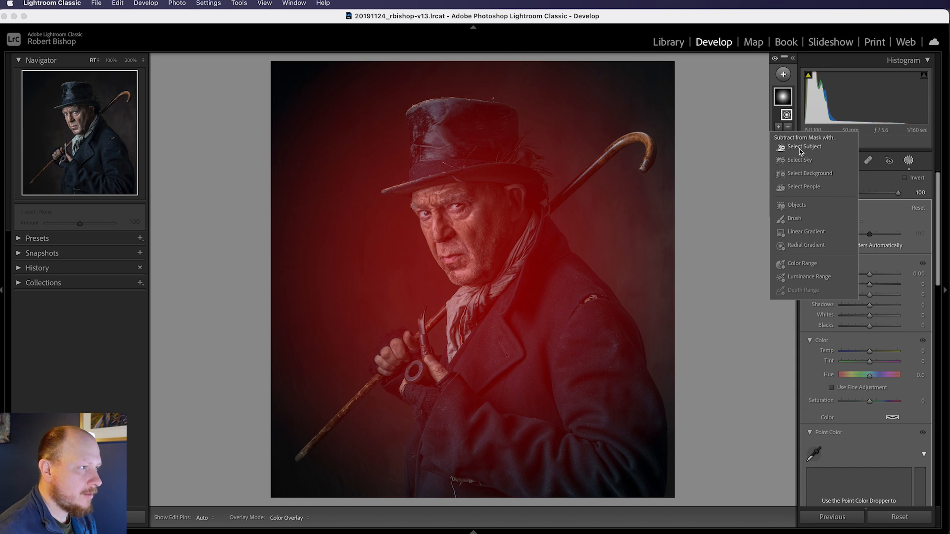
click(803, 147)
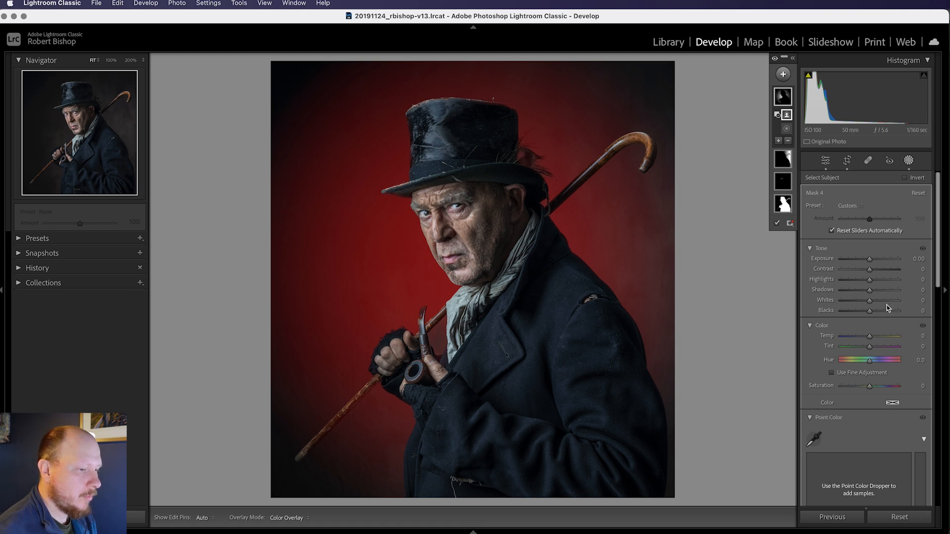
- Set the radial background mask's Exposure to 0.19 and close the masking tools
drag(870, 261, 871, 262)
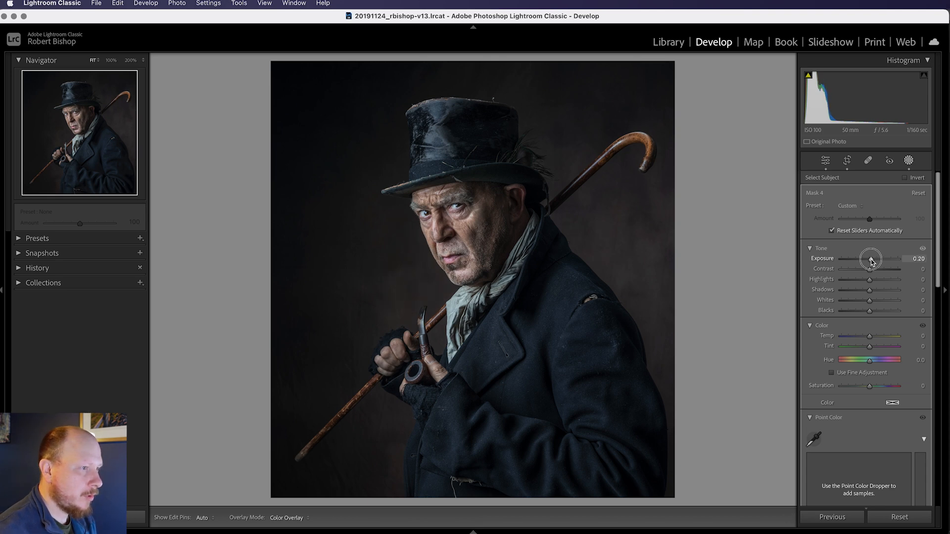
drag(871, 261, 871, 261)
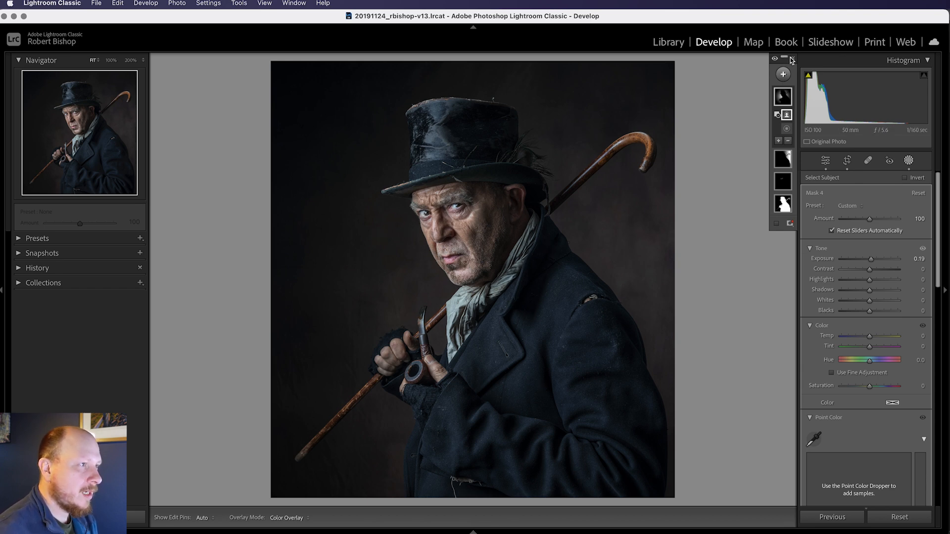
scroll(892, 389, down, 10)
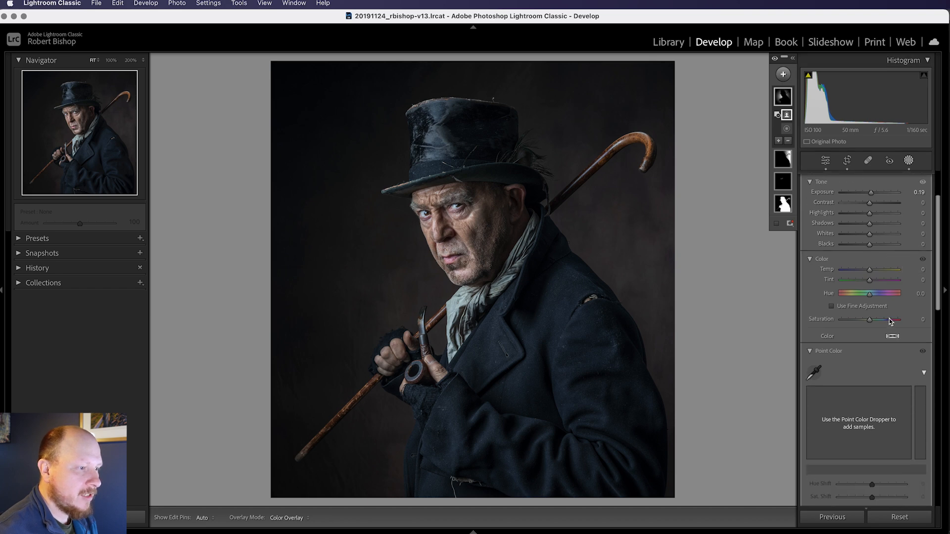
scroll(892, 388, down, 5)
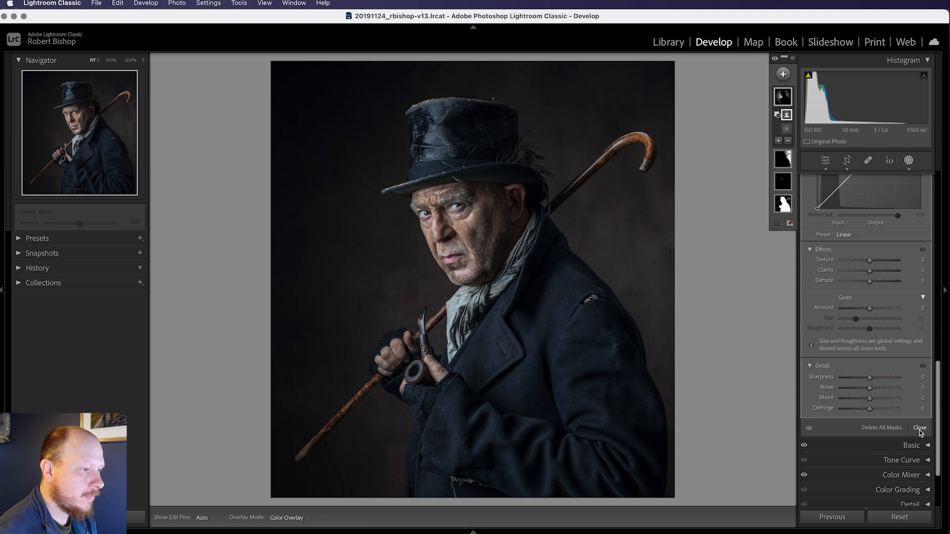
click(920, 428)
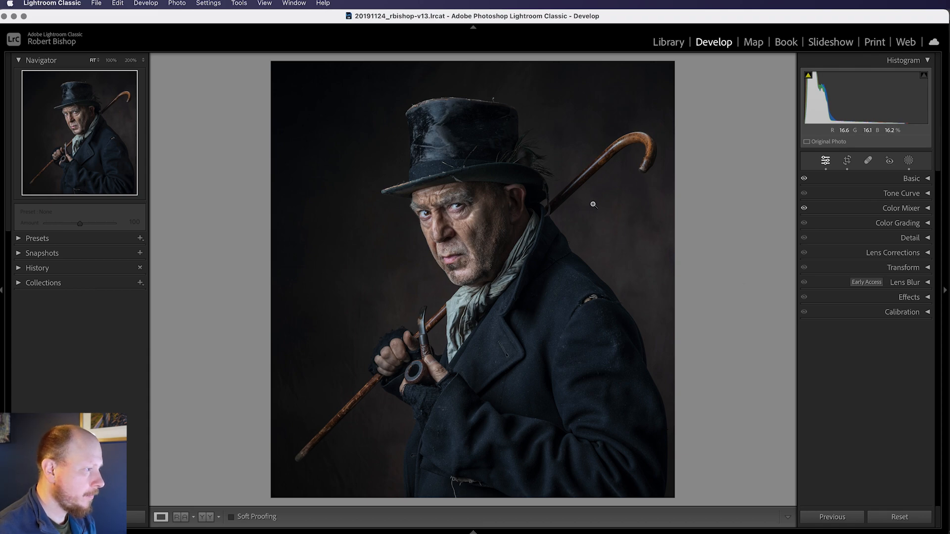
- Inspect the crown of the top hat and the torn lower part of the coat up close for stray fibres
click(495, 103)
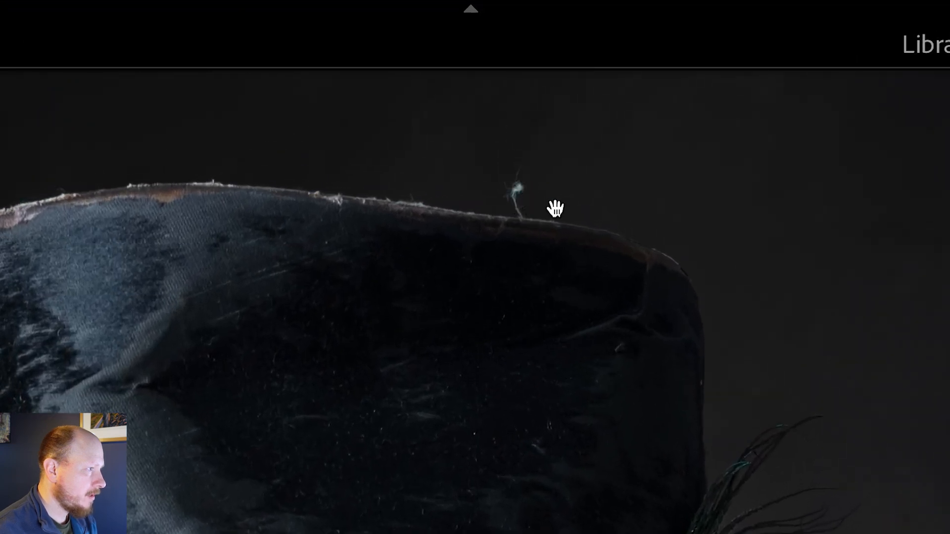
click(550, 246)
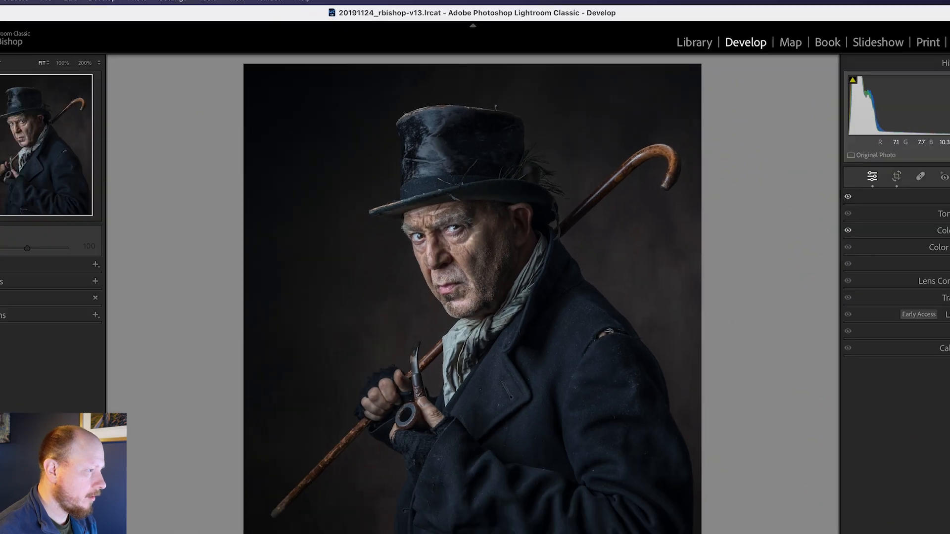
click(452, 494)
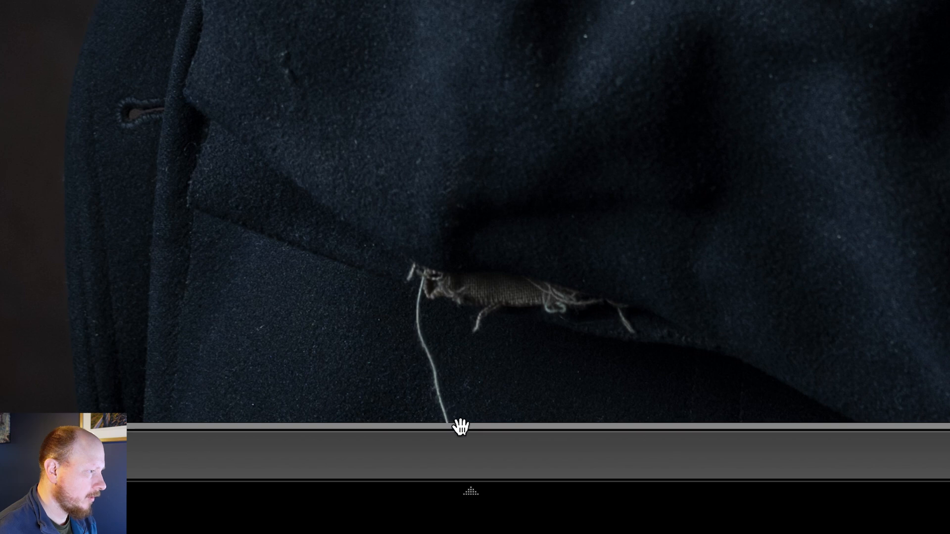
click(484, 247)
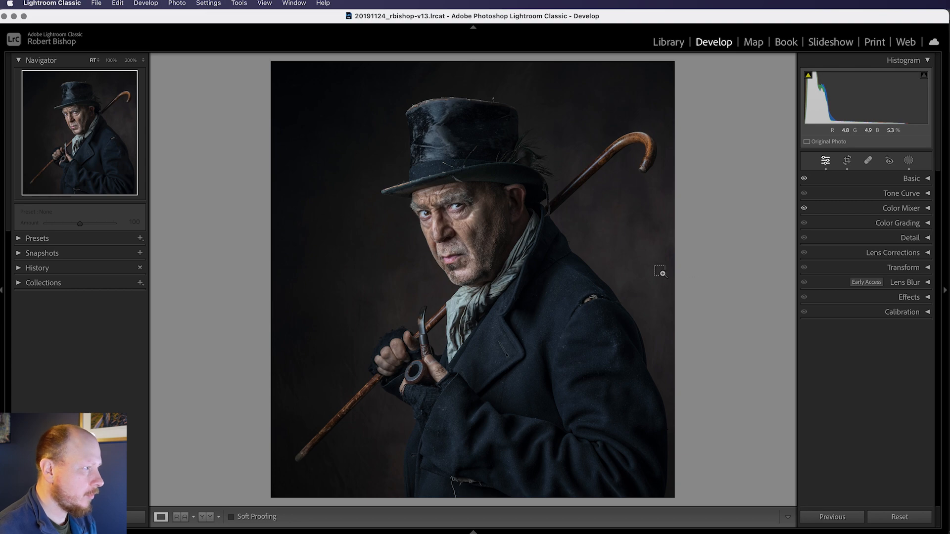
- Open the portrait in Photoshop for editing and move the contextual task bar off the image
key(super+e)
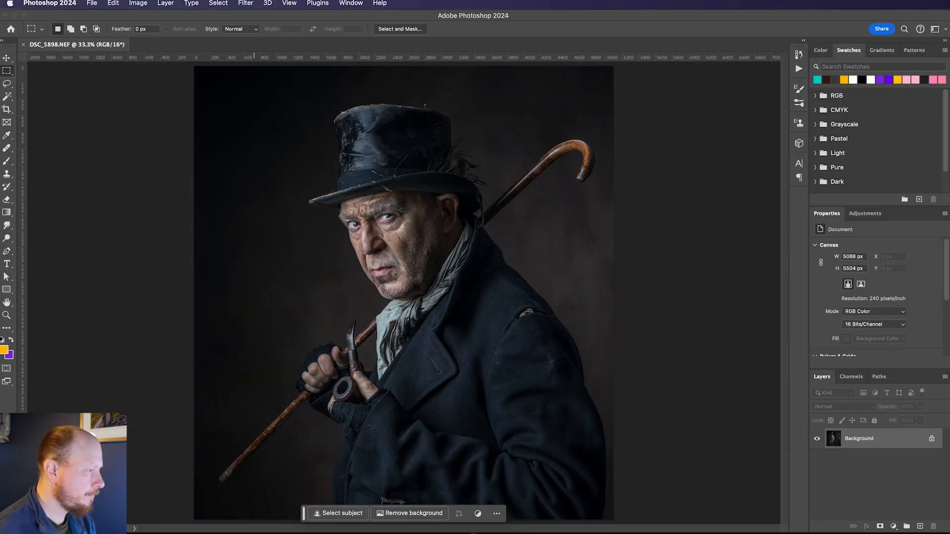
drag(304, 513, 659, 439)
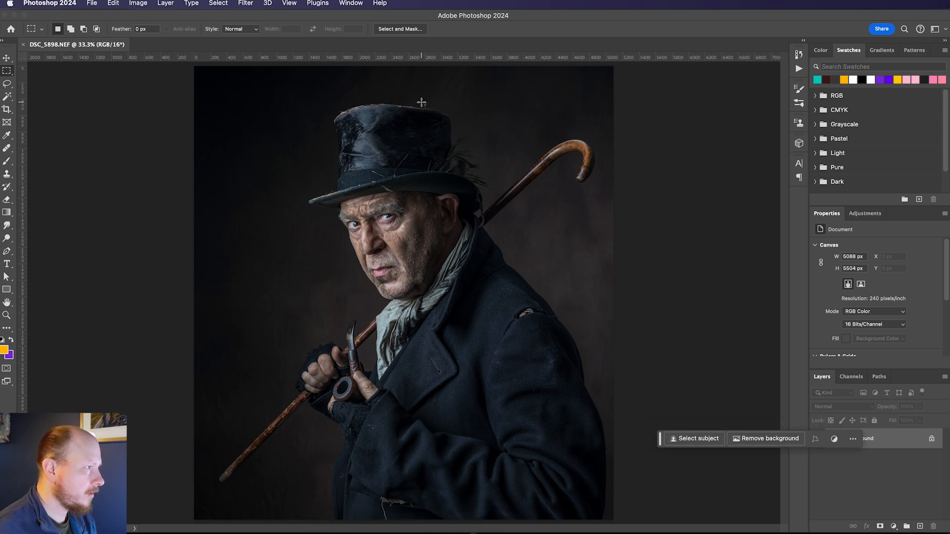
- Outline the stray fibre on top of the hat with the Patch Tool and extend the selection around its base
scroll(422, 102, up, 6)
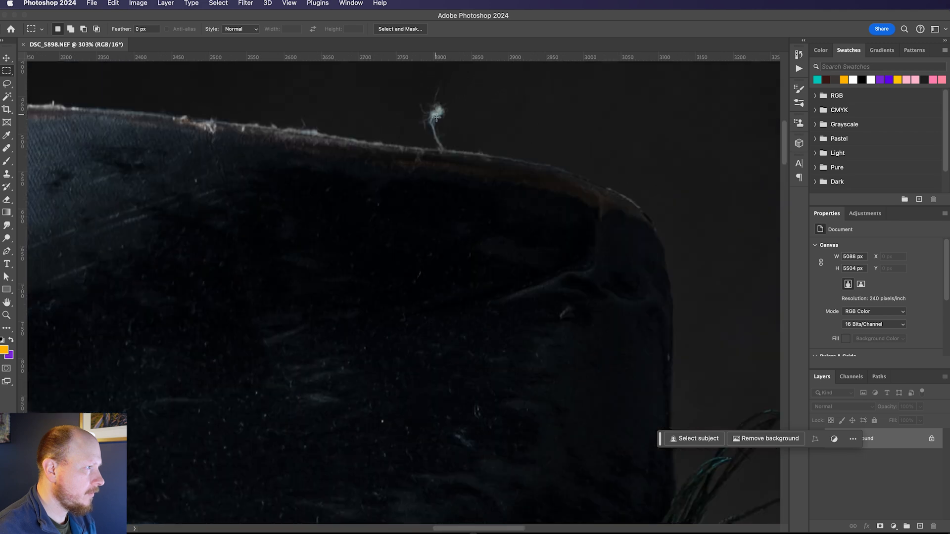
drag(453, 118, 436, 278)
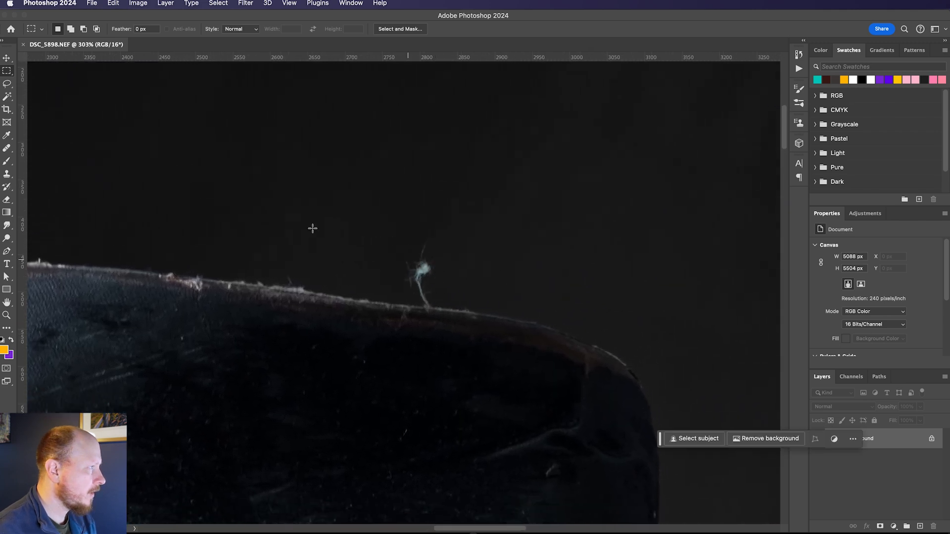
click(6, 149)
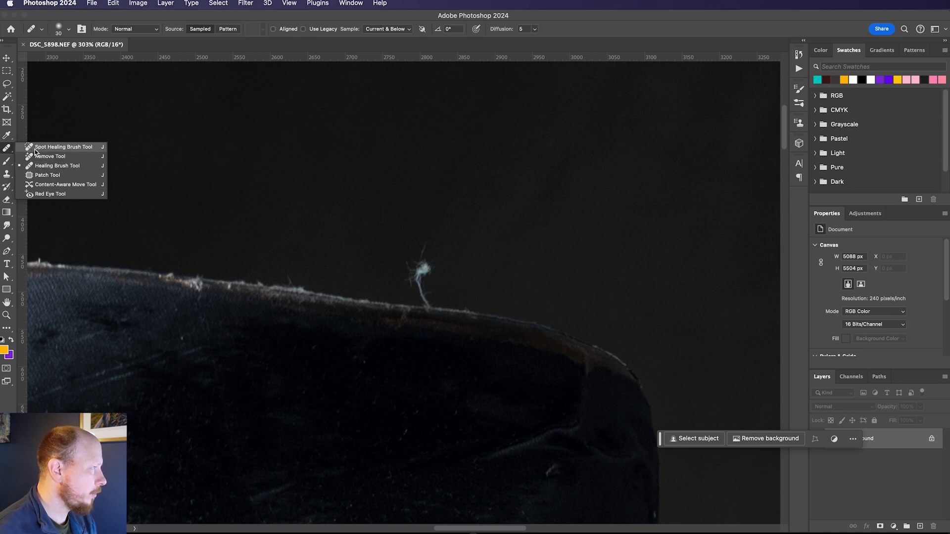
click(49, 177)
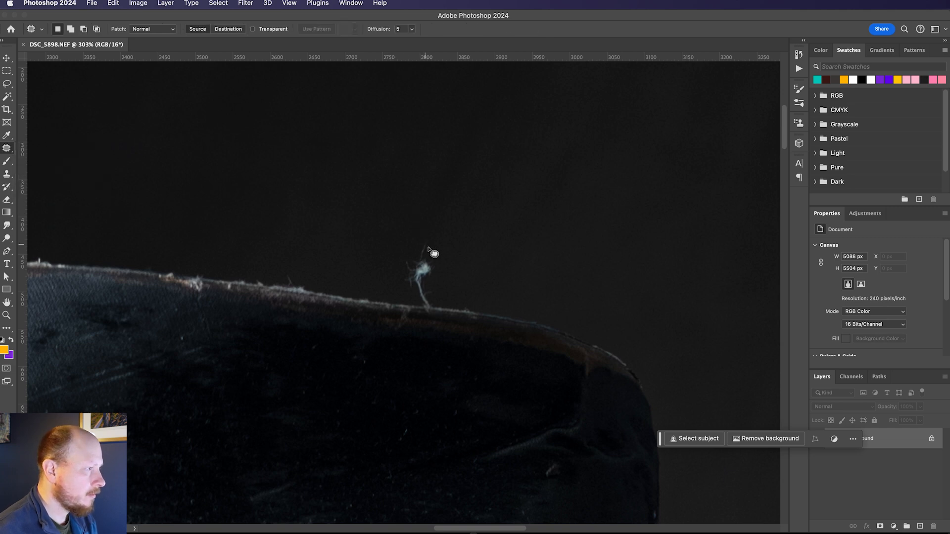
mouse_move(437, 254)
mouse_down()
mouse_move(415, 236)
mouse_move(397, 261)
mouse_move(426, 320)
mouse_move(438, 317)
mouse_move(433, 284)
mouse_move(446, 254)
mouse_up()
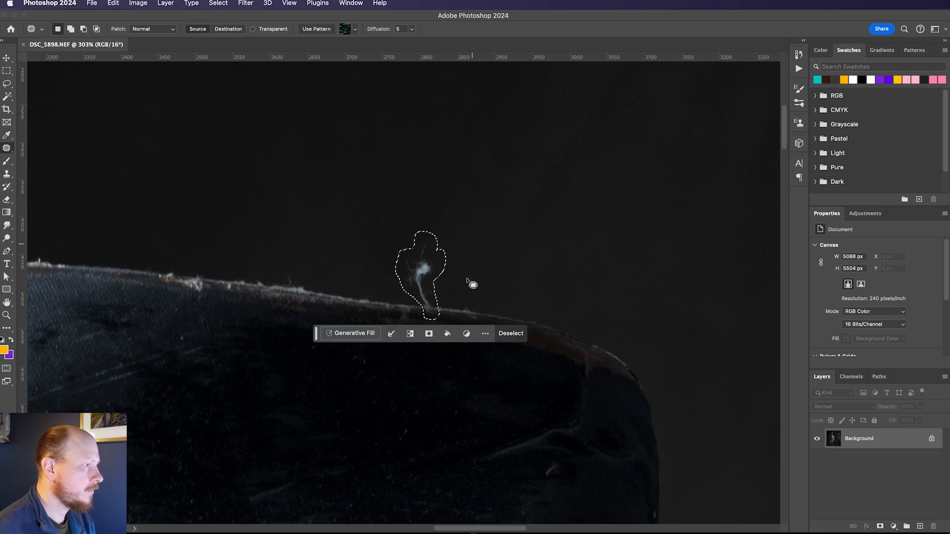
mouse_move(421, 297)
mouse_down()
mouse_move(417, 311)
mouse_move(435, 314)
mouse_up()
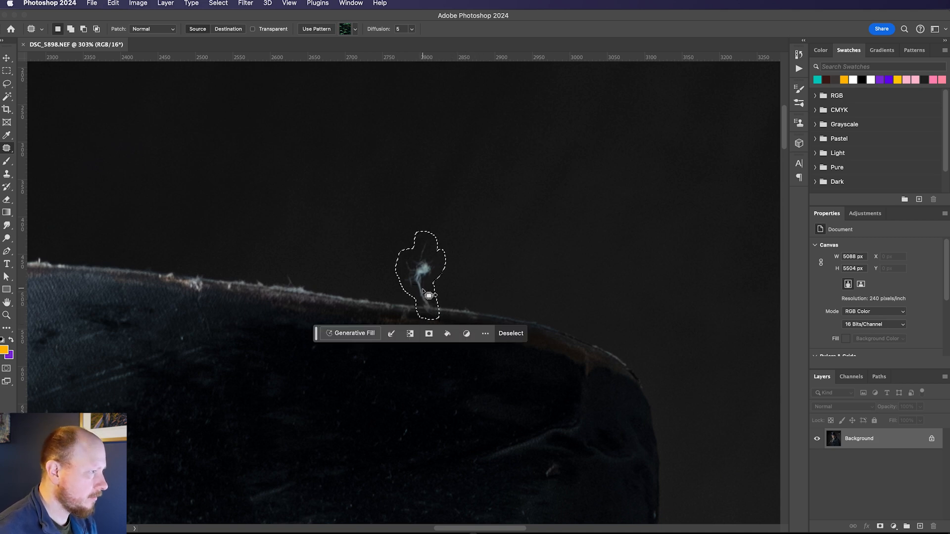
- Try to patch the stray fibre in Normal mode using the area beside it along the hat's edge
drag(424, 282, 322, 279)
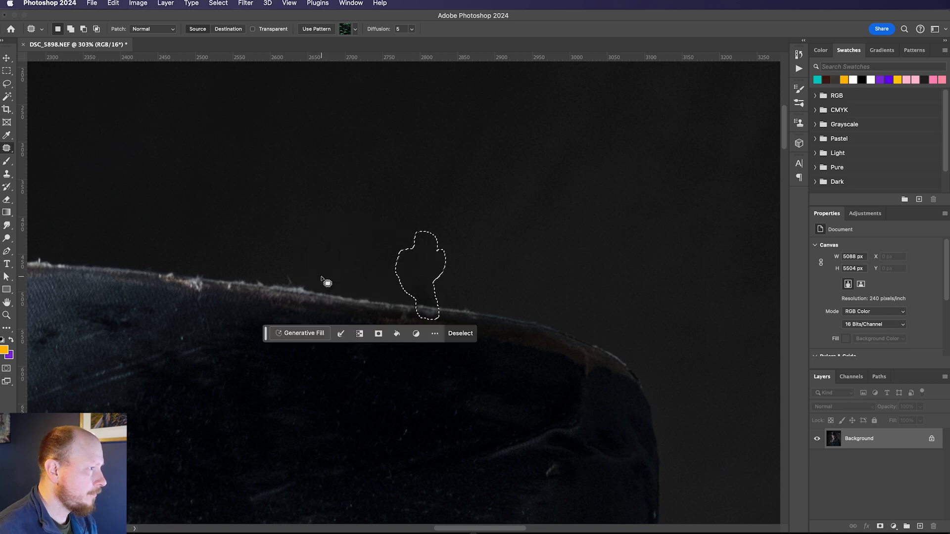
key(super+d)
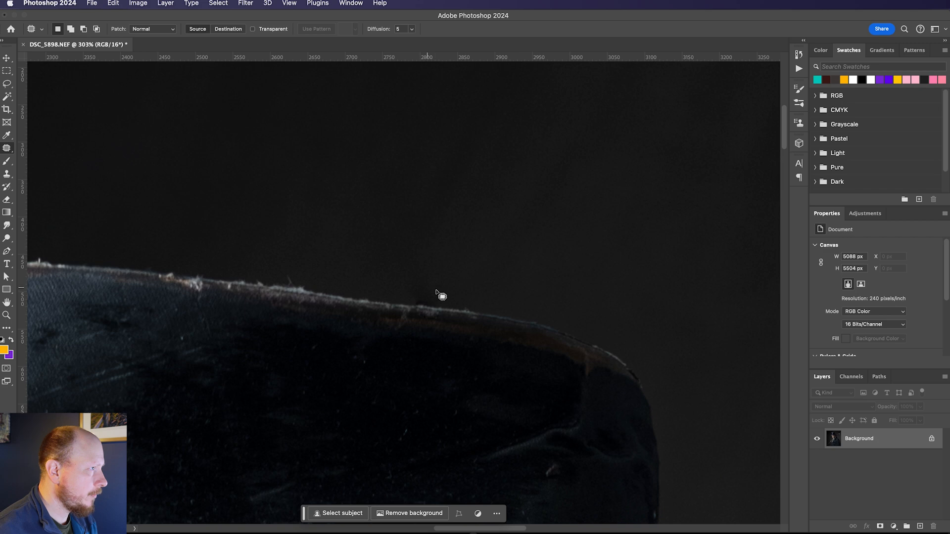
drag(428, 290, 432, 292)
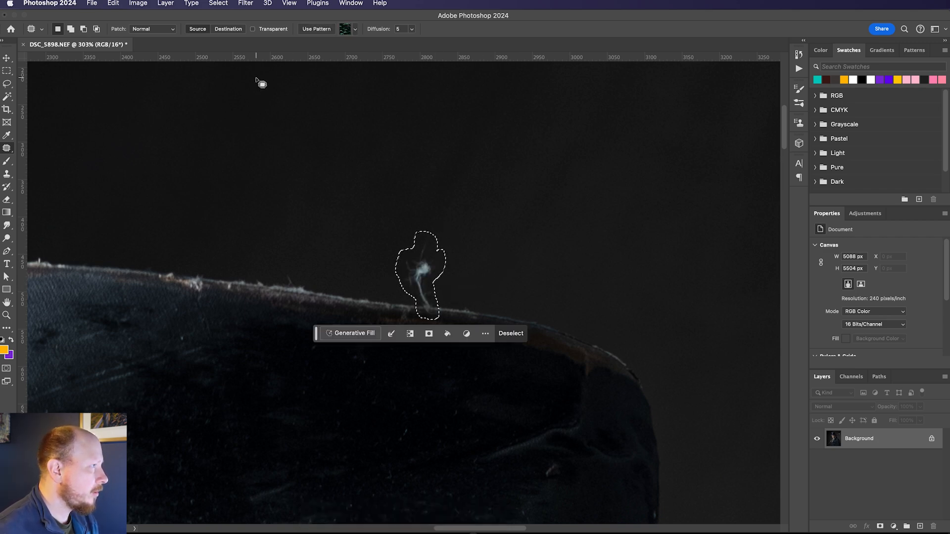
- Patch the stray fibre on top of the hat in Content-Aware mode from the clean edge beside it, and deselect
click(156, 31)
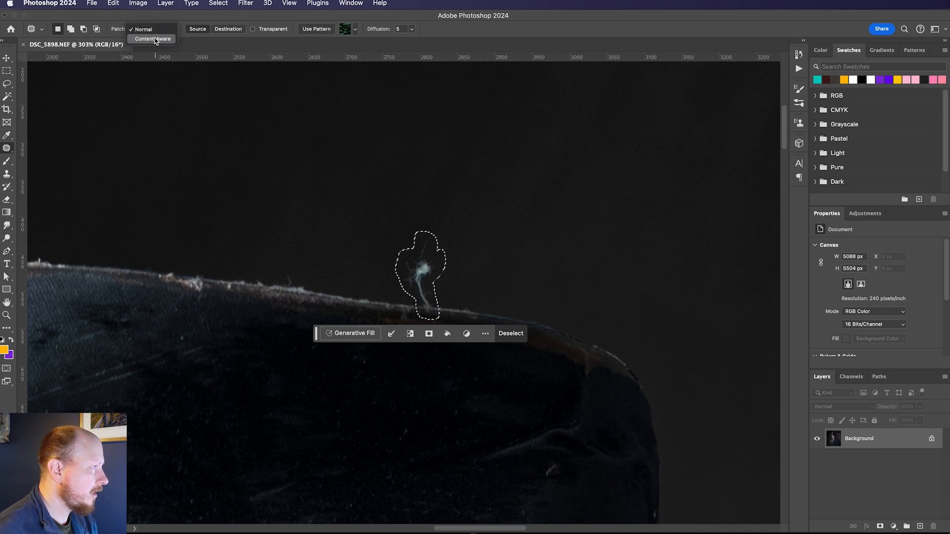
click(154, 40)
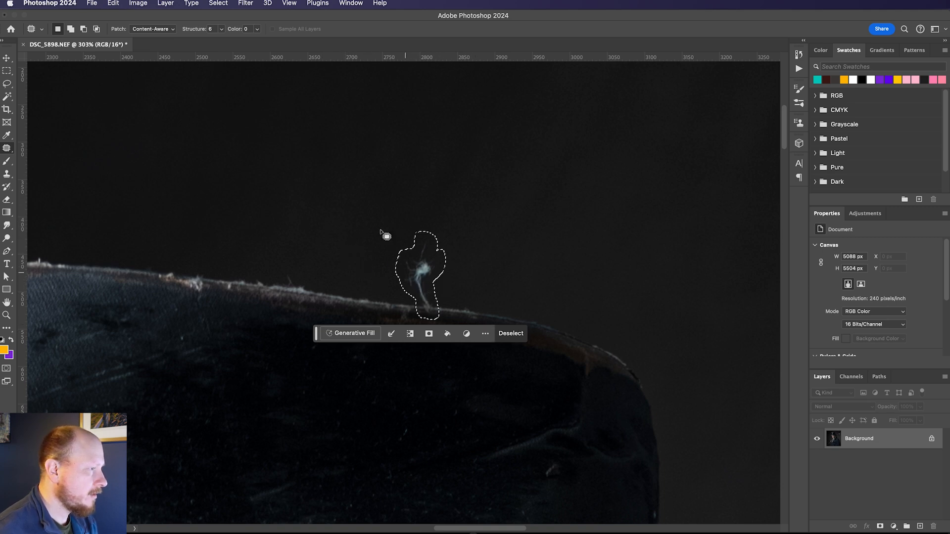
drag(419, 278, 334, 254)
mouse_move(334, 209)
mouse_down()
mouse_move(331, 193)
mouse_move(333, 218)
mouse_move(334, 196)
mouse_move(335, 216)
mouse_move(332, 208)
mouse_up()
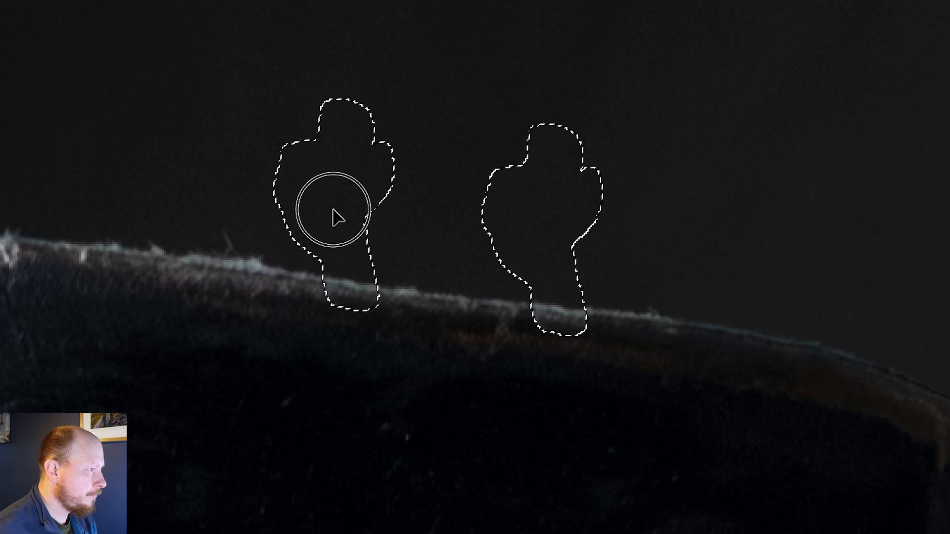
drag(332, 210, 333, 210)
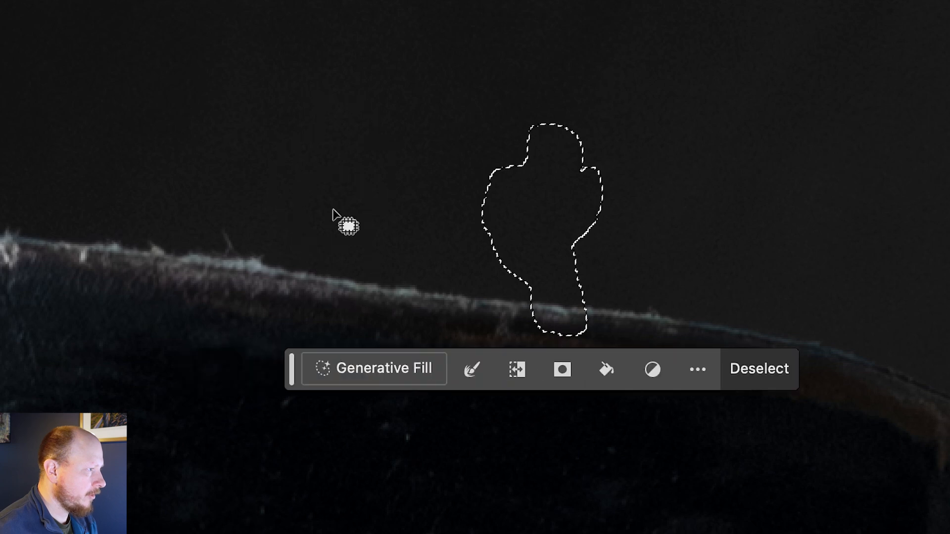
key(ctrl+d)
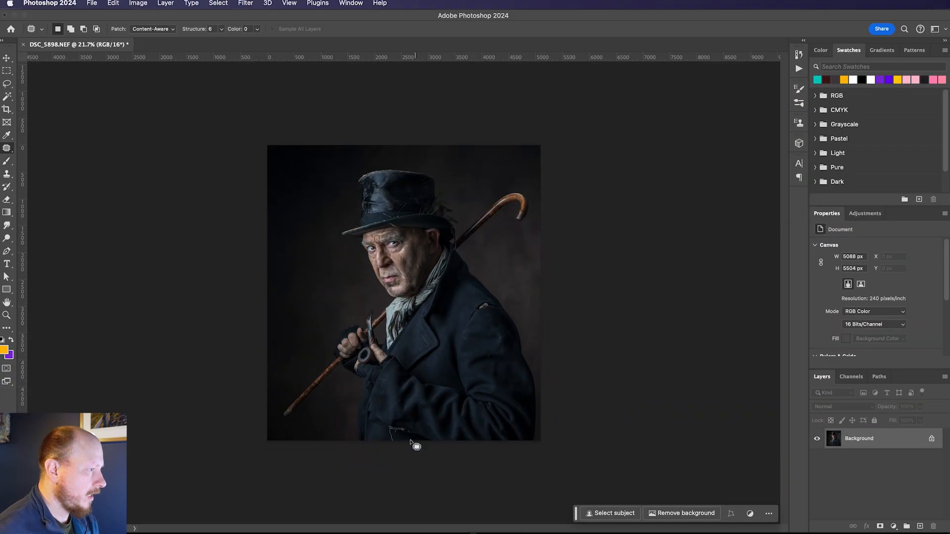
- Outline the loose thread hanging below the coat's tear with the Lasso and remove it using Generative Fill without a prompt
scroll(394, 442, up, 5)
scroll(388, 444, up, 5)
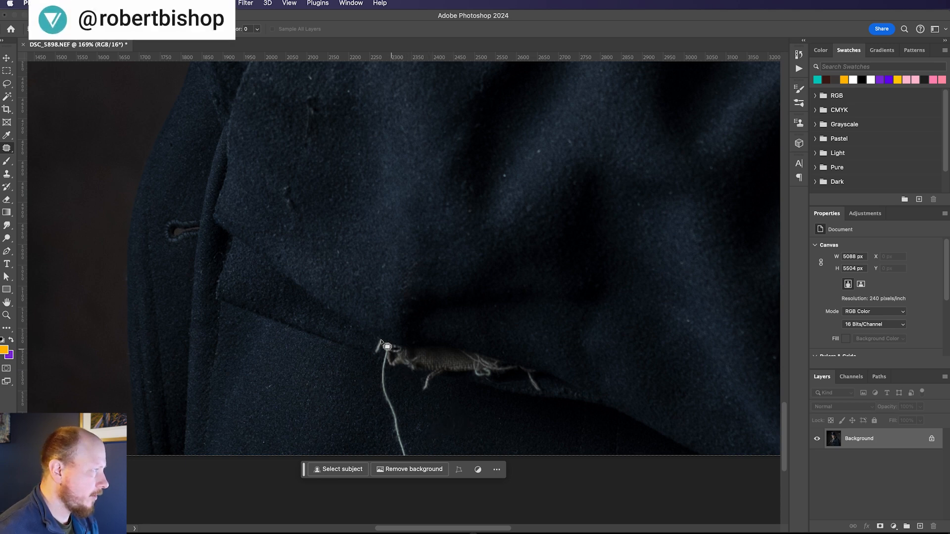
click(7, 84)
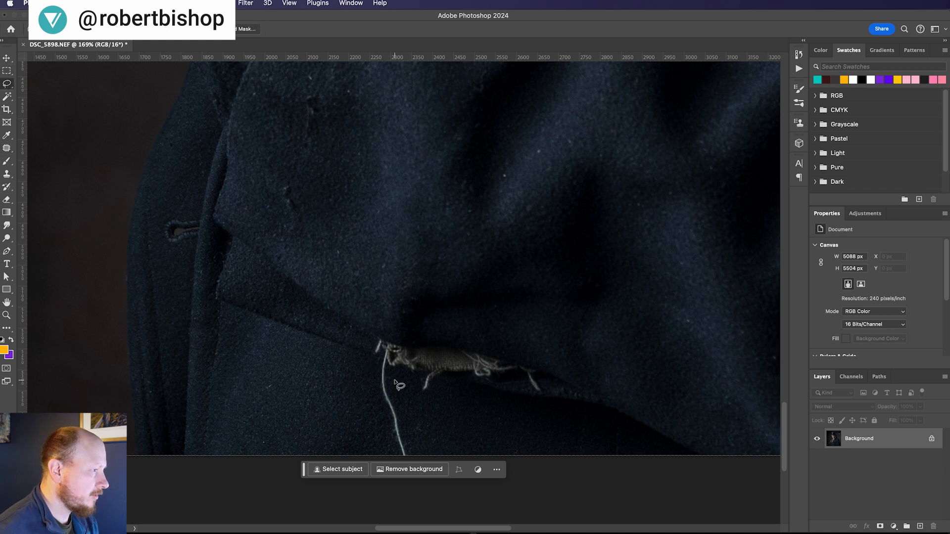
mouse_move(396, 389)
mouse_down()
mouse_move(387, 346)
mouse_move(377, 391)
mouse_move(403, 460)
mouse_move(413, 453)
mouse_move(390, 364)
mouse_up()
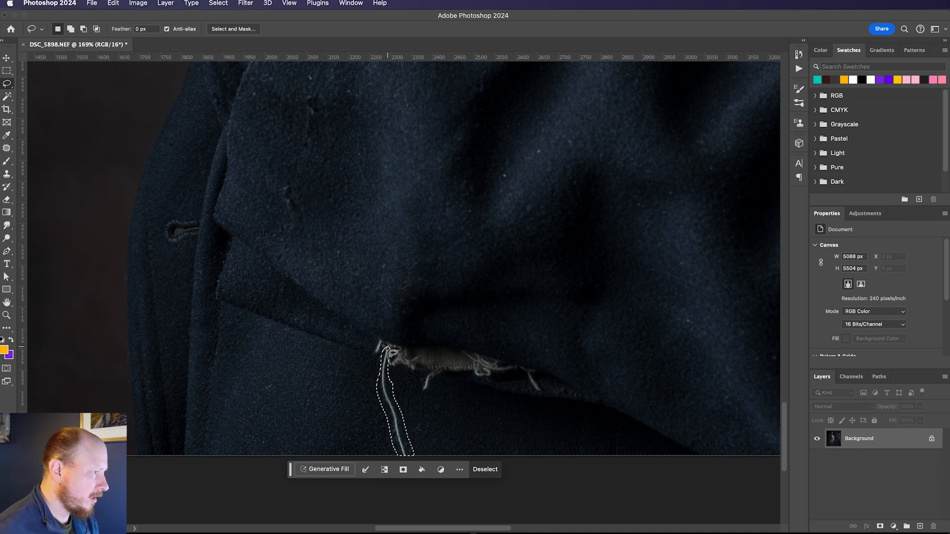
scroll(402, 379, up, 1)
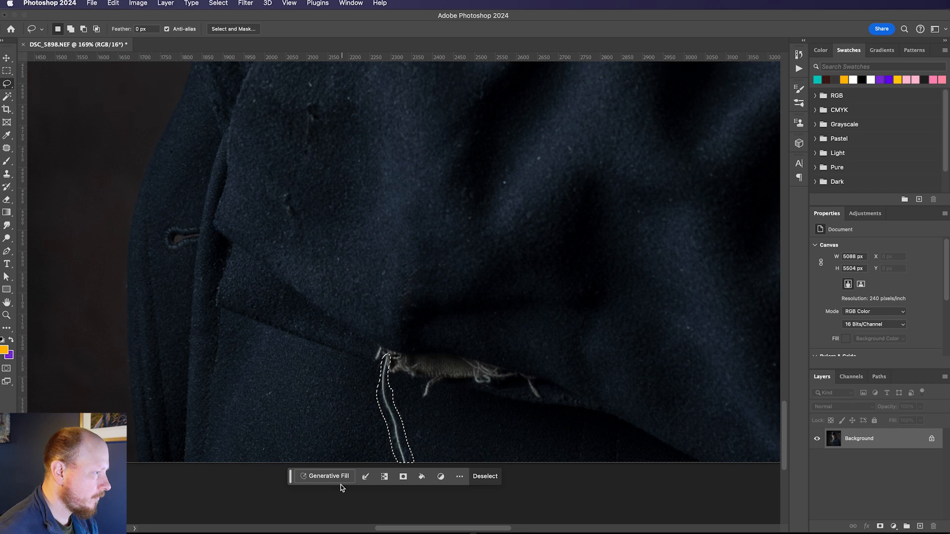
click(315, 479)
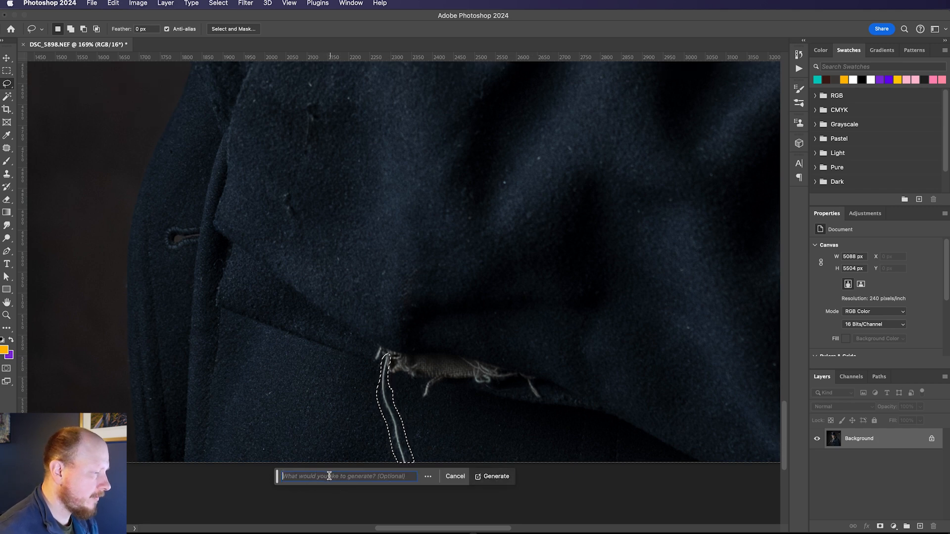
click(496, 477)
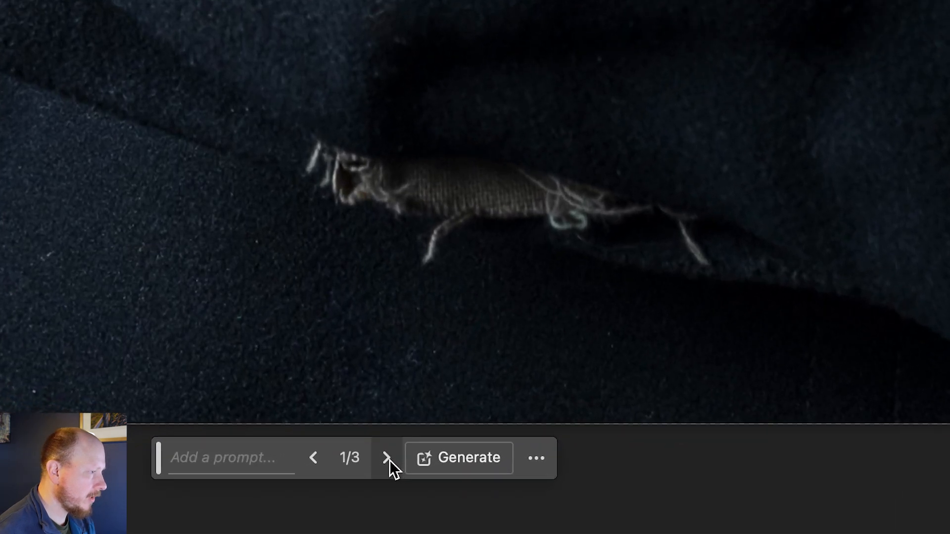
- Compare the three generated variations of the thread removal and settle on the first one
click(387, 458)
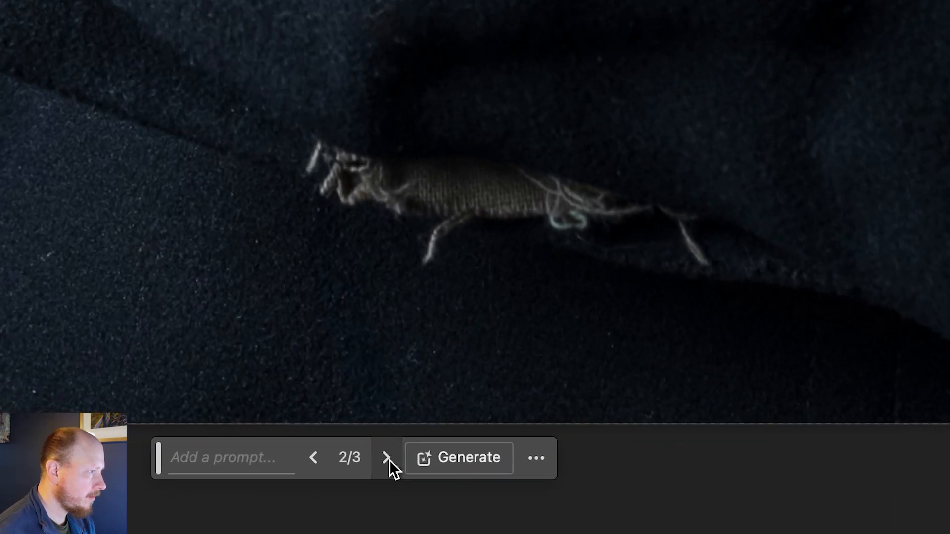
click(389, 459)
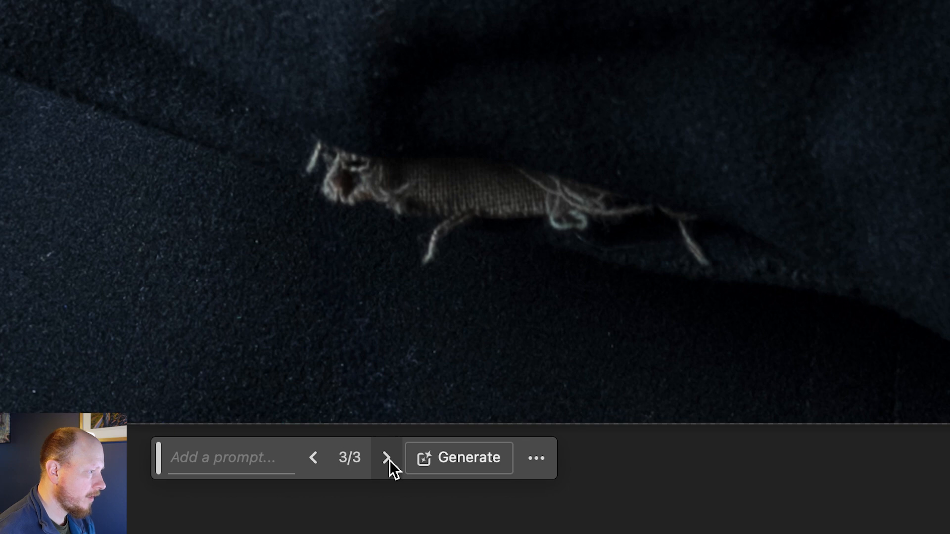
click(386, 459)
click(387, 467)
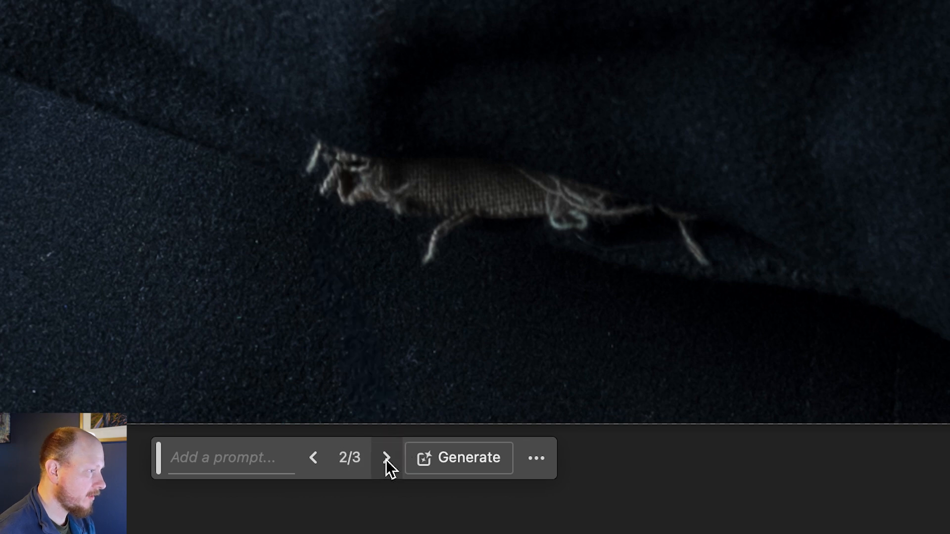
click(387, 458)
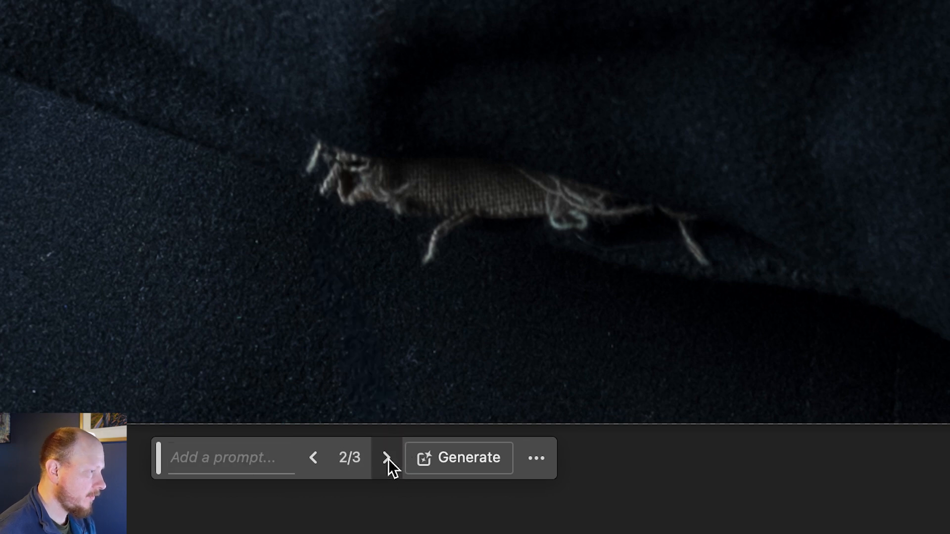
click(386, 462)
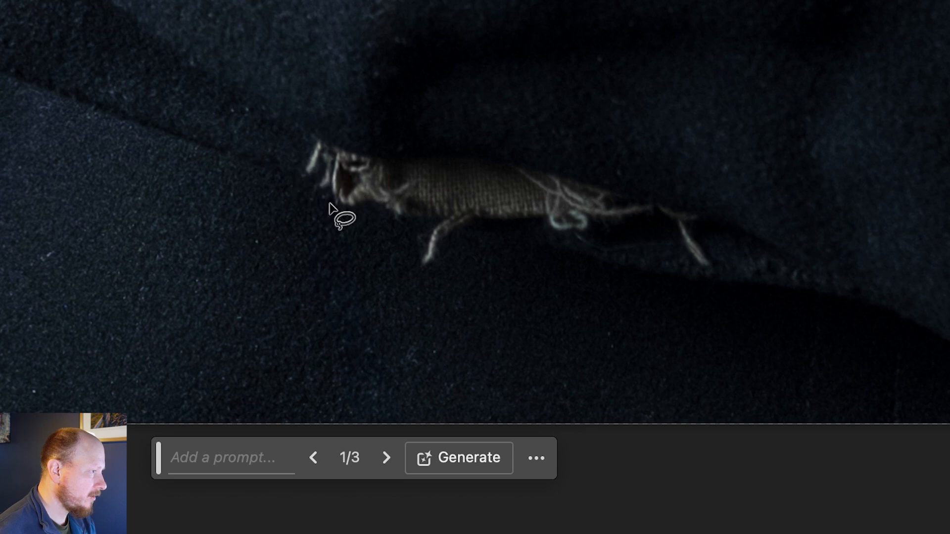
click(386, 459)
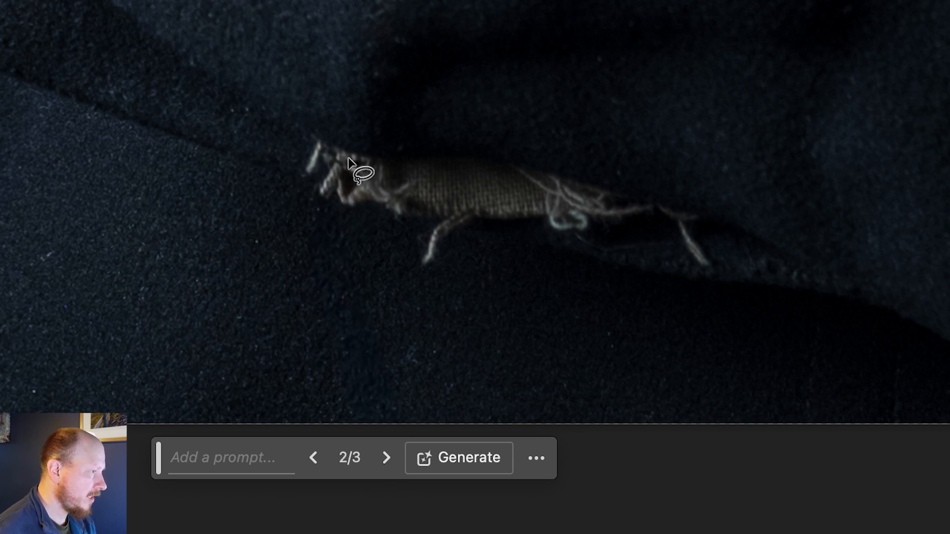
click(386, 458)
click(394, 460)
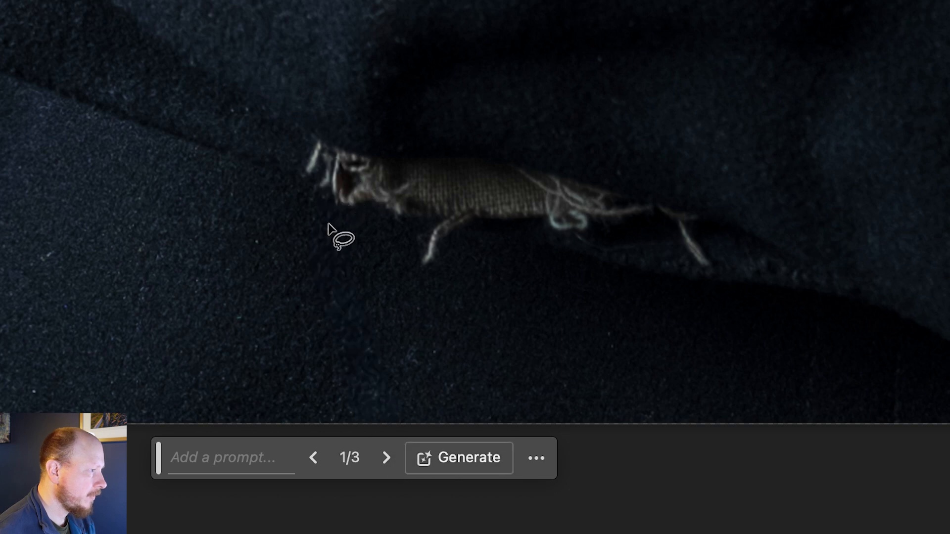
- Move the contextual task bar below the portrait, save and close the retouched file, and switch back to Lightroom Classic
scroll(423, 304, down, 3)
scroll(423, 298, down, 3)
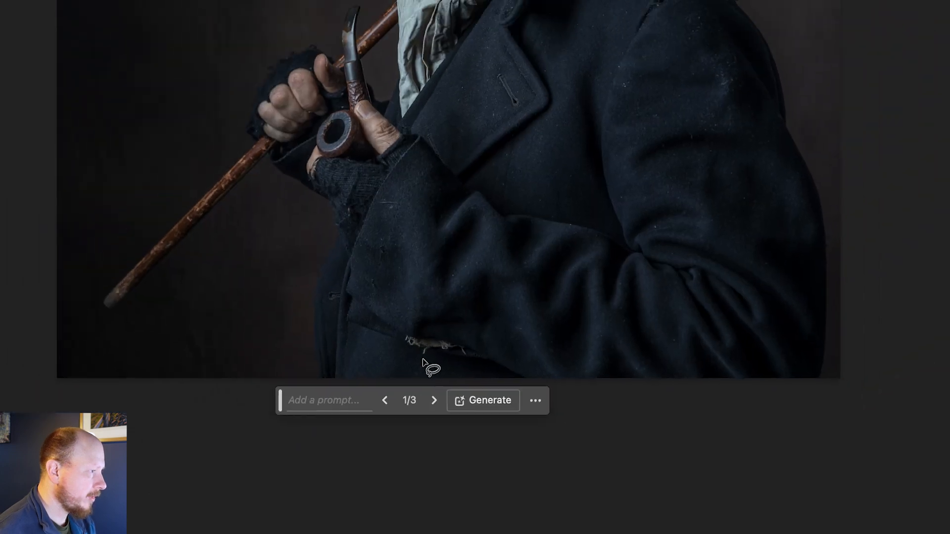
drag(337, 440, 335, 464)
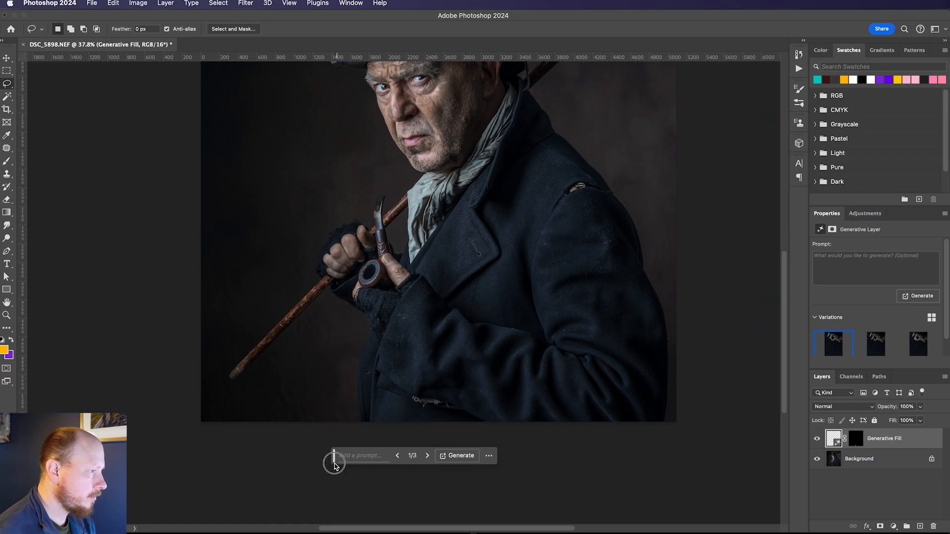
scroll(333, 378, down, 3)
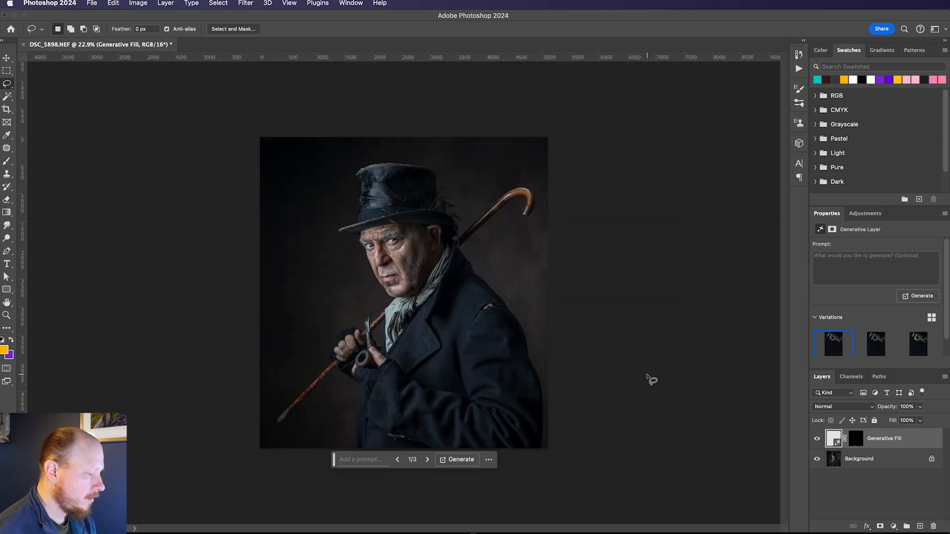
key(super+s)
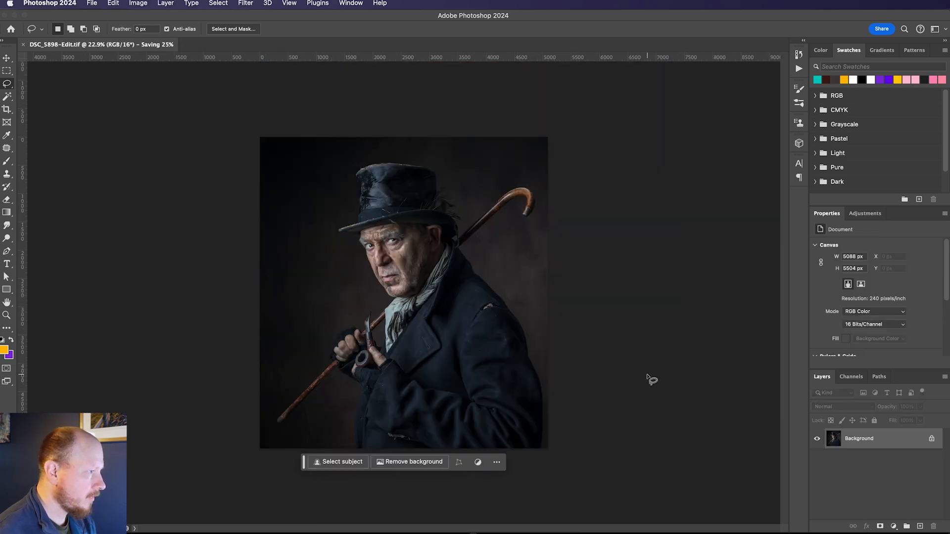
key(super+w)
key(super+Tab)
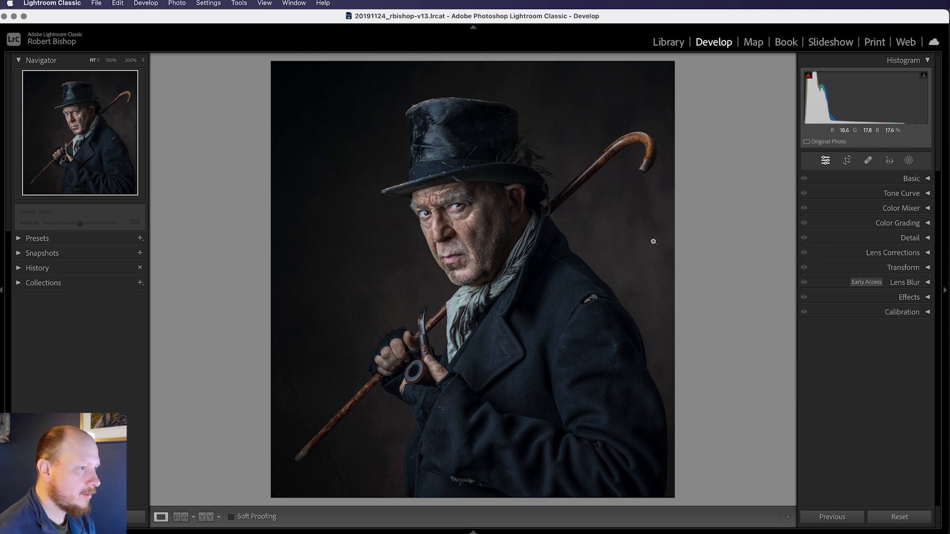
- Try darkening the portrait's edges with a post-crop vignette amount of -39 and then -100, and reset the amount
click(908, 298)
drag(868, 330, 857, 332)
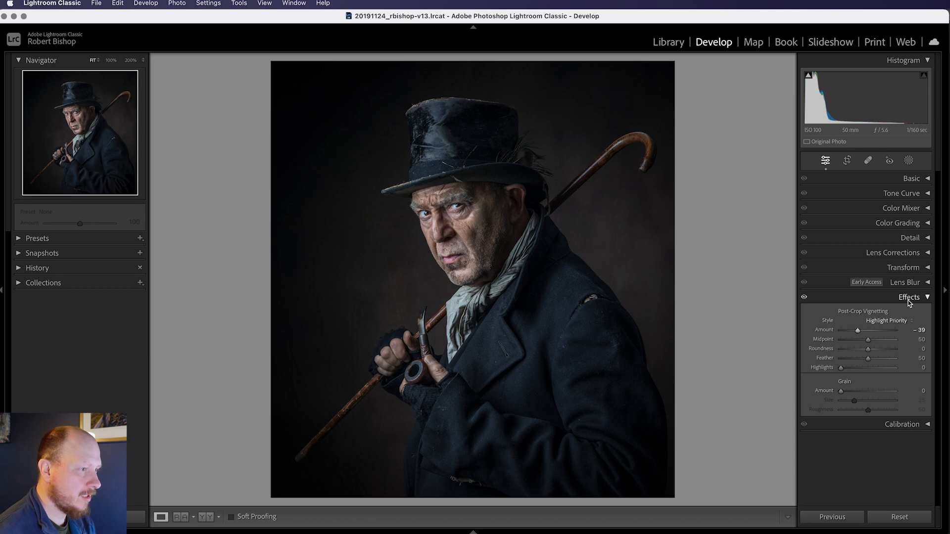
drag(860, 332, 835, 335)
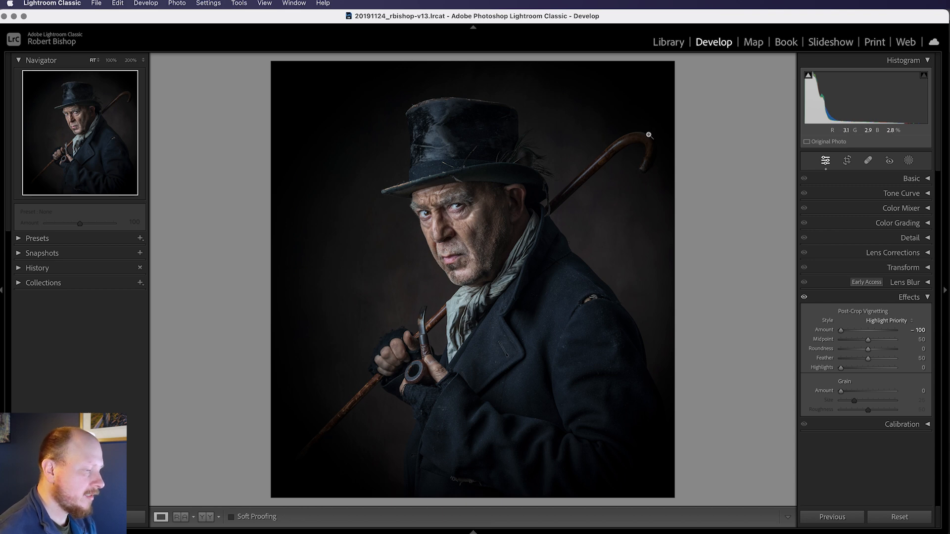
double_click(841, 330)
click(928, 297)
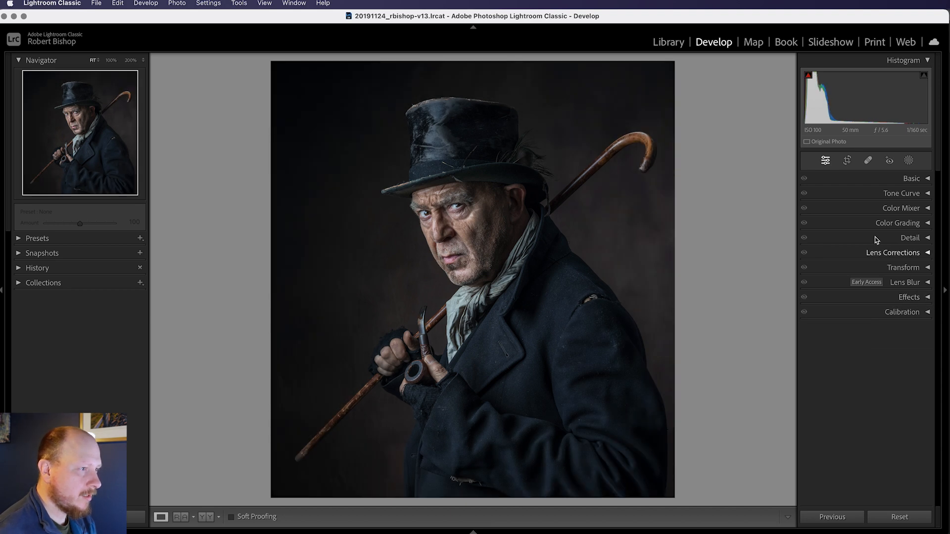
- Add a large circular radial gradient mask centred just below the man's face and reaching beyond the photo's sides
click(910, 161)
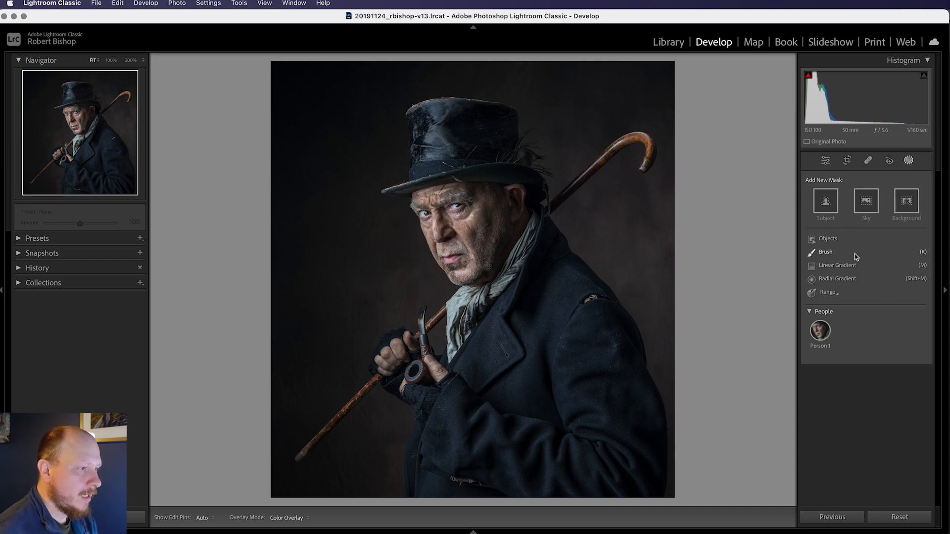
click(846, 281)
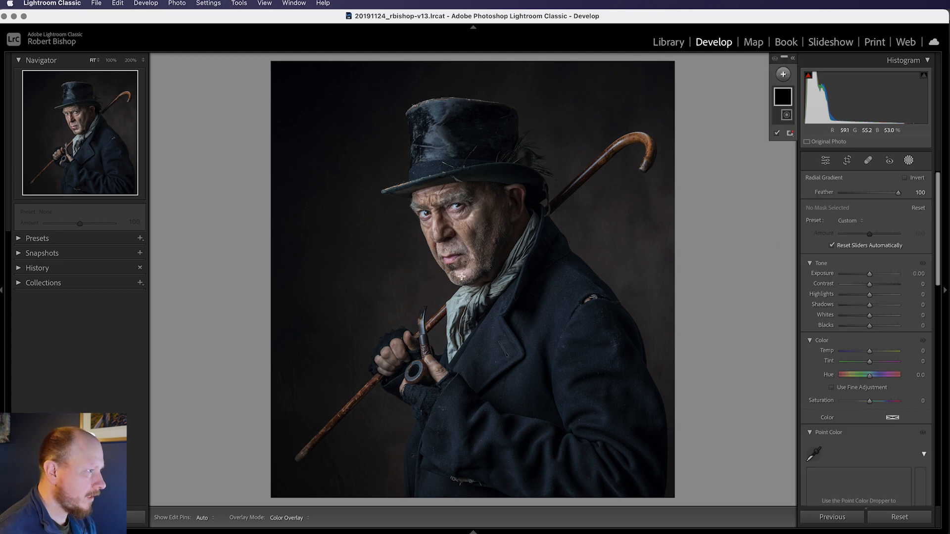
drag(462, 276, 710, 521)
drag(463, 276, 475, 276)
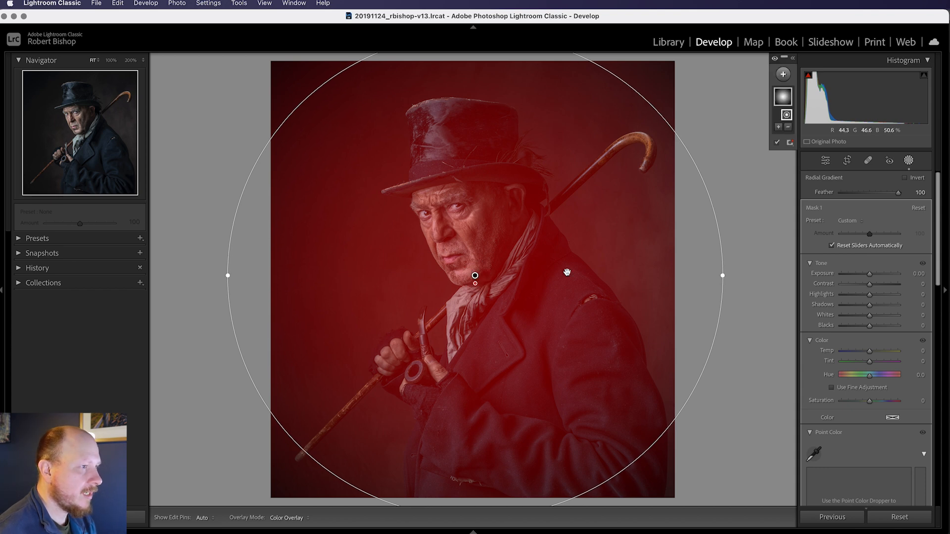
- Invert the radial gradient so it covers the photo's edges, and set its feather to 26
click(905, 178)
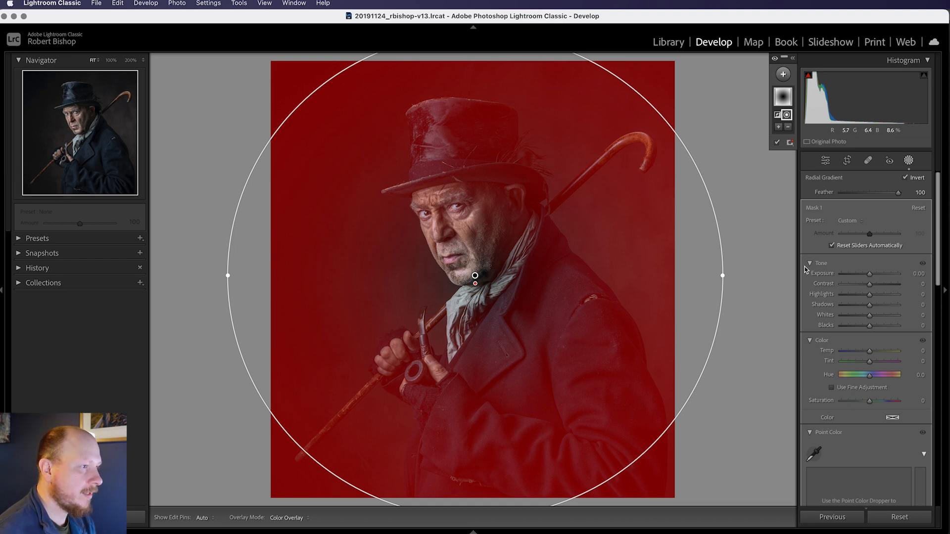
drag(898, 193, 855, 199)
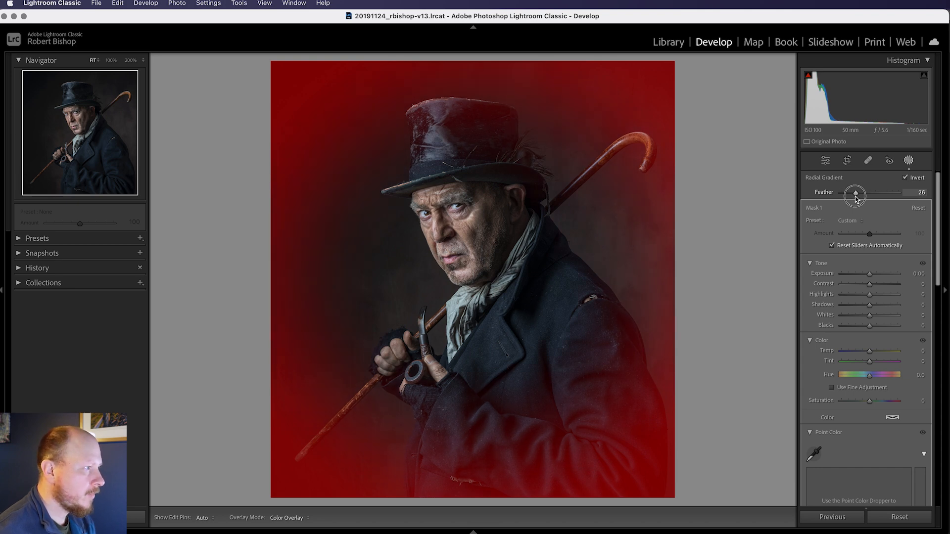
click(473, 276)
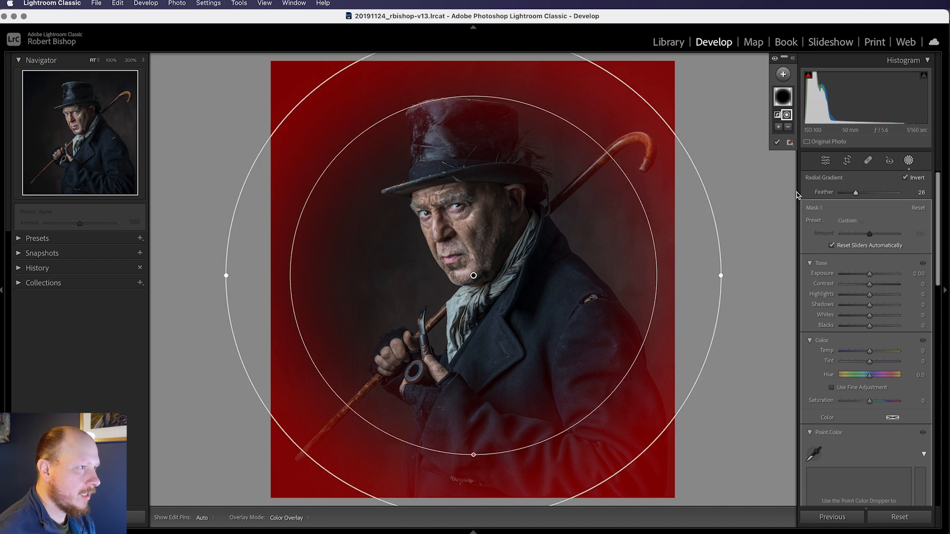
- Add a brush component that subtracts from the vignette mask, with size 2 and feather 80
click(789, 129)
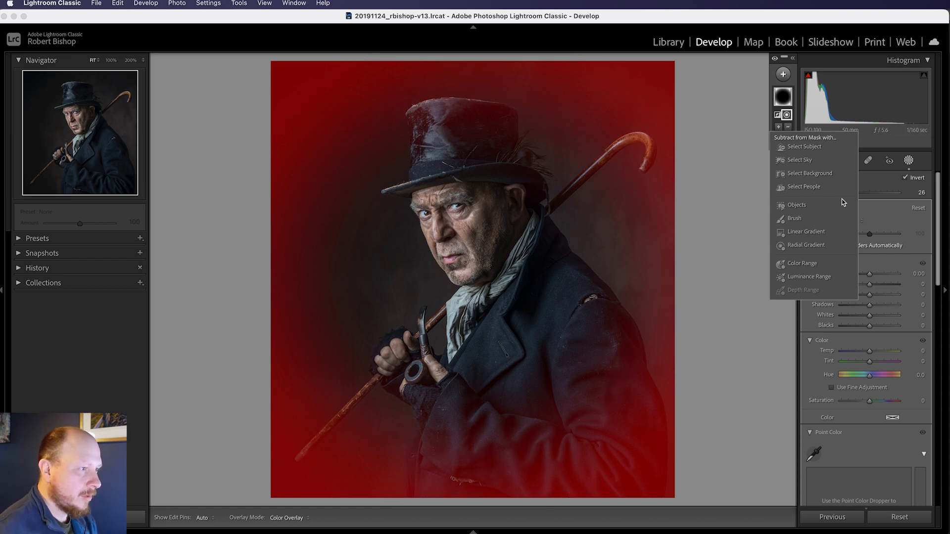
click(795, 219)
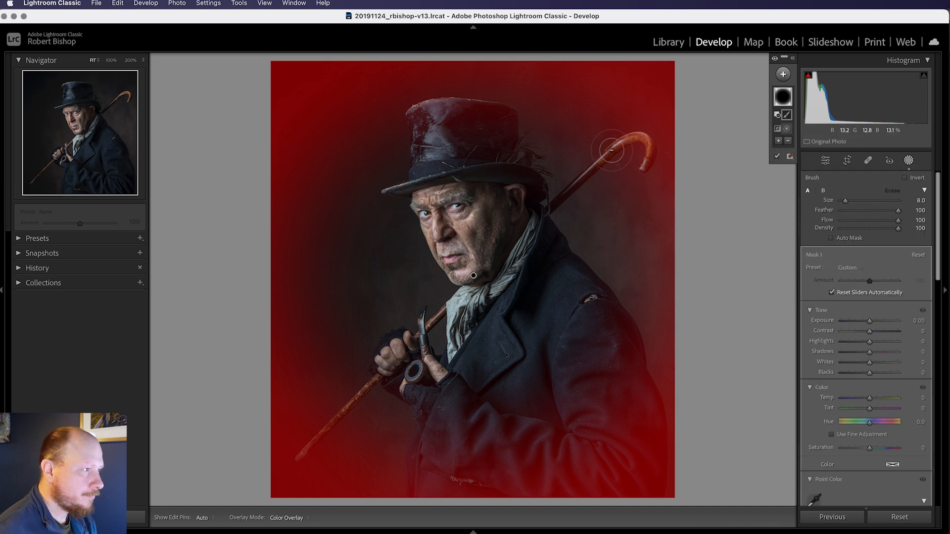
key(bracketleft)
key(bracketleft)
key(bracketleft)
key(bracketleft)
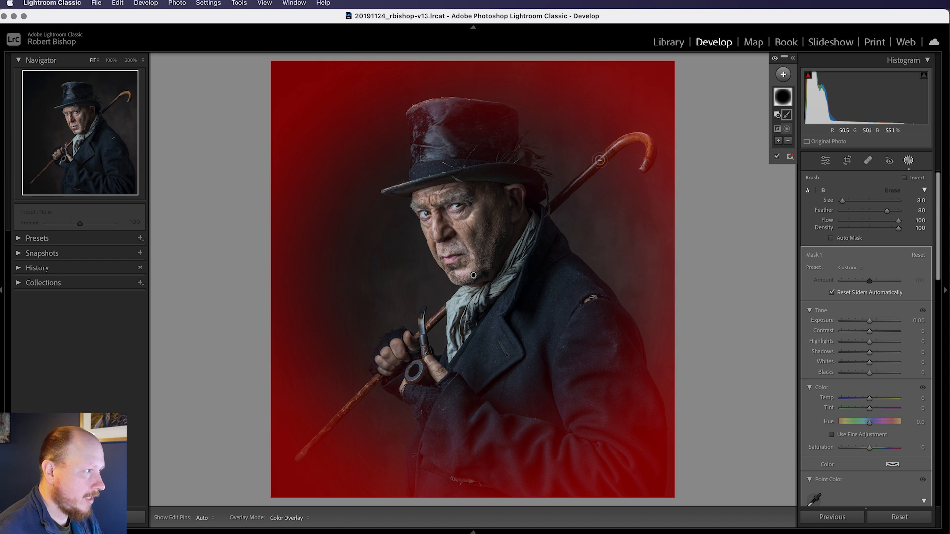
- Paint the cane's curved handle and the shaft just below it out of the vignette mask, hiding the edit pins while painting
key(h)
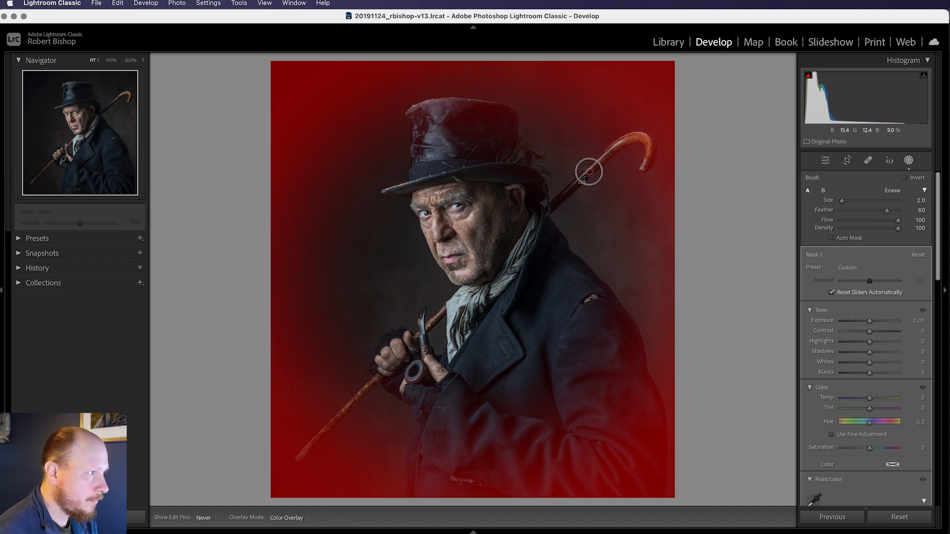
mouse_move(632, 138)
mouse_down()
mouse_move(651, 141)
mouse_move(647, 166)
mouse_up()
key(h)
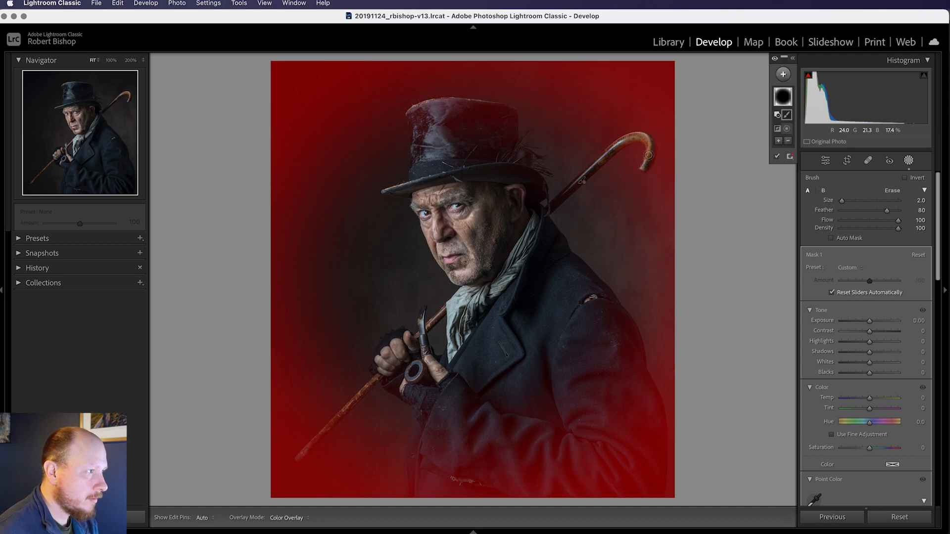
- Refine the subtraction at 100% along the cane's handle tip and upper shaft, enlarging the brush to size 4
key(z)
drag(680, 127, 559, 322)
drag(644, 163, 458, 346)
drag(521, 214, 515, 465)
drag(523, 266, 535, 396)
drag(642, 263, 543, 288)
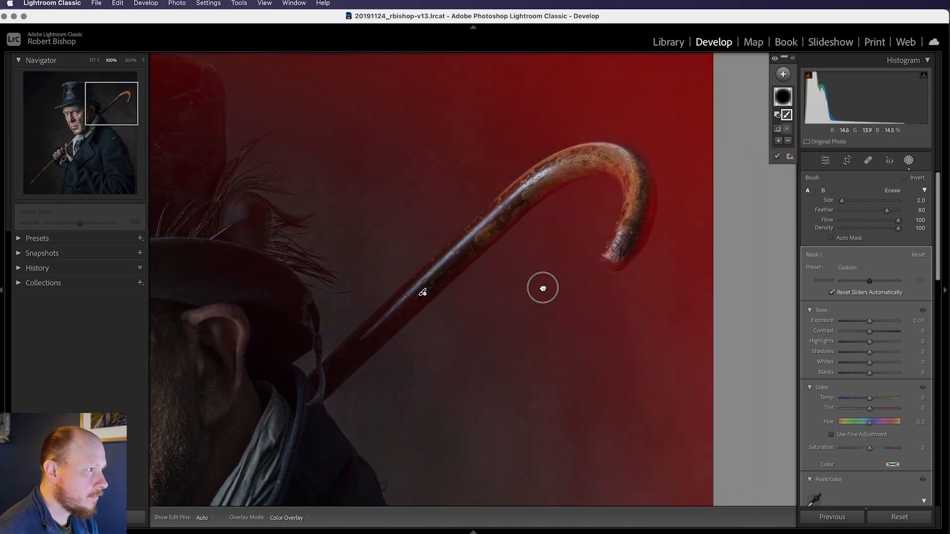
mouse_move(621, 251)
mouse_down()
mouse_move(644, 179)
mouse_move(643, 224)
mouse_move(610, 258)
mouse_move(632, 247)
mouse_move(641, 222)
mouse_move(632, 163)
mouse_move(611, 156)
mouse_move(560, 169)
mouse_move(522, 200)
mouse_move(588, 163)
mouse_move(614, 164)
mouse_move(636, 196)
mouse_move(610, 164)
mouse_move(563, 172)
mouse_move(334, 368)
mouse_move(437, 296)
mouse_move(500, 208)
mouse_move(565, 164)
mouse_move(632, 169)
mouse_move(641, 191)
mouse_move(626, 246)
mouse_up()
key(bracketright)
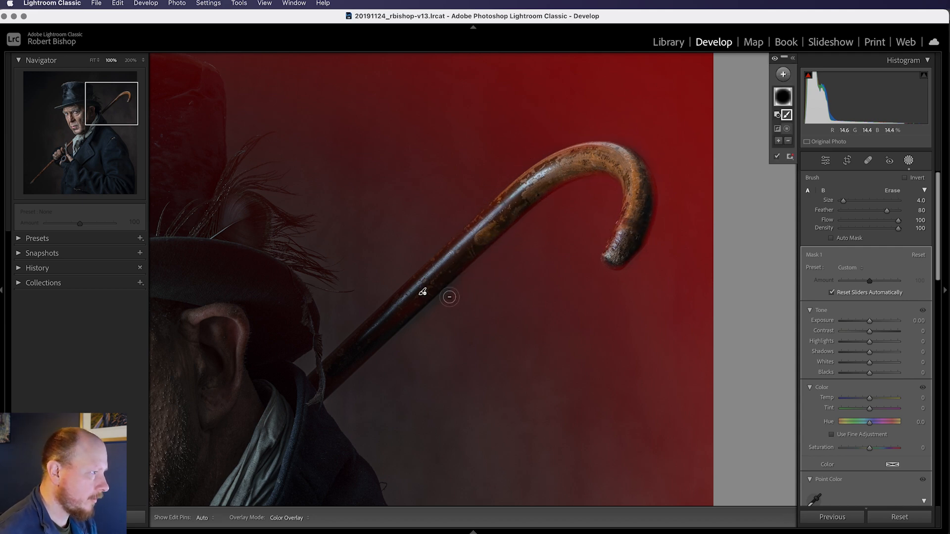
- Subtract the lower part of the cane, from the man's hand to its tip, from the vignette mask with the size 4 brush
click(94, 60)
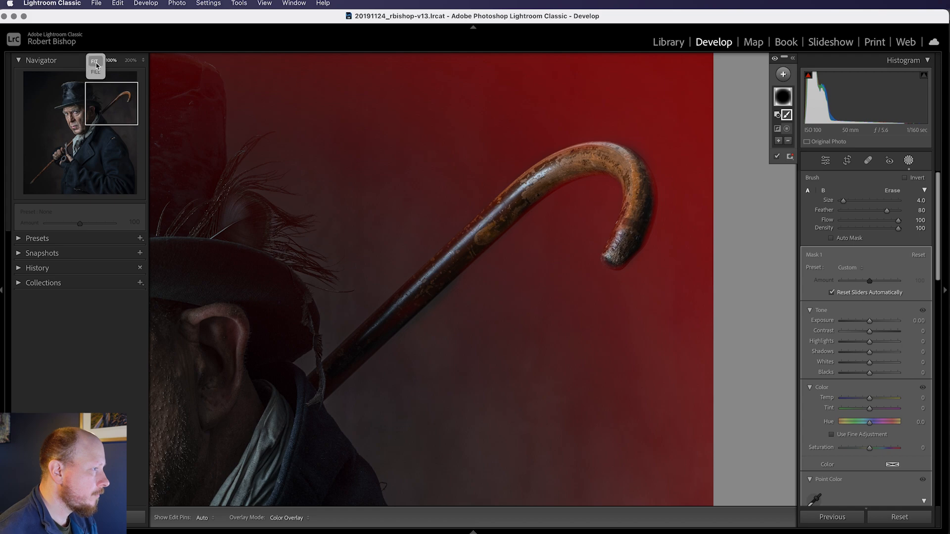
click(93, 62)
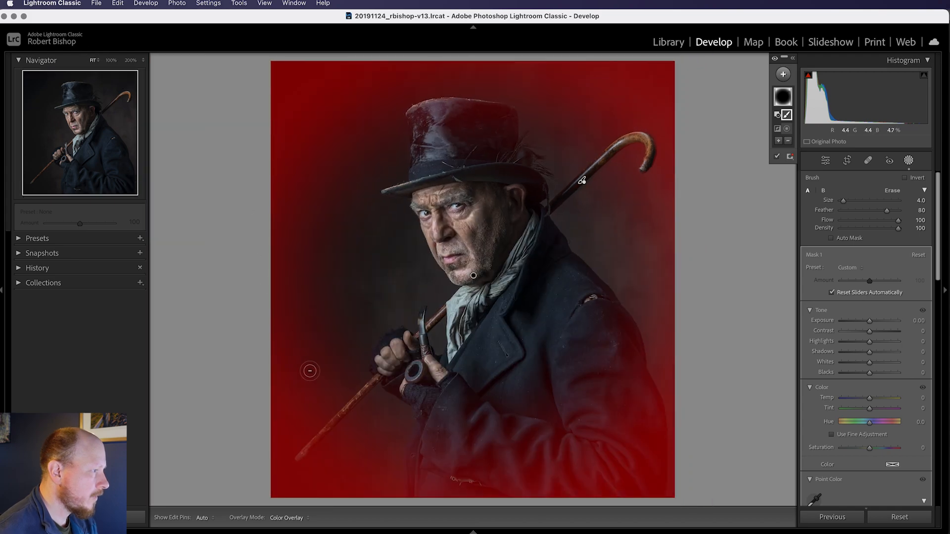
click(111, 60)
click(43, 169)
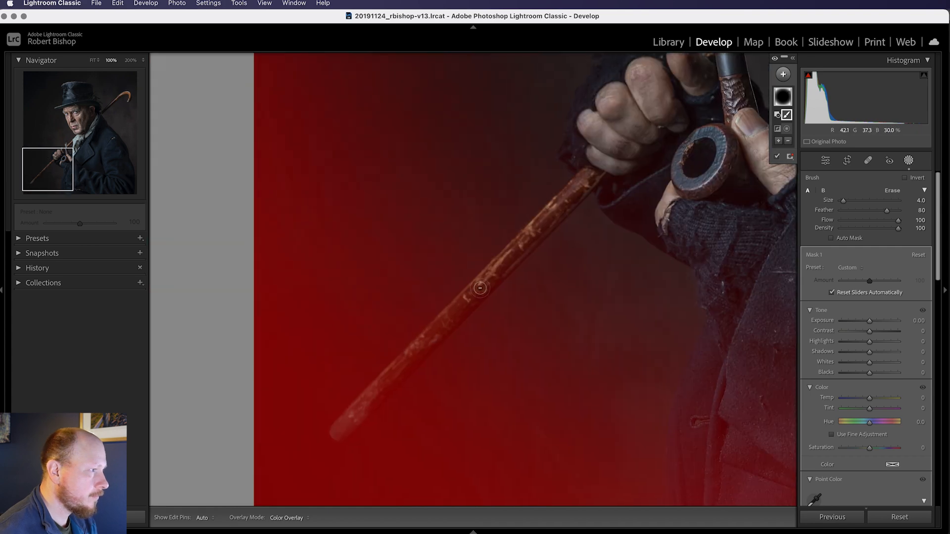
mouse_move(561, 201)
mouse_down()
mouse_move(336, 430)
mouse_move(362, 403)
mouse_up()
mouse_move(403, 362)
mouse_down()
mouse_move(603, 169)
mouse_move(341, 426)
mouse_up()
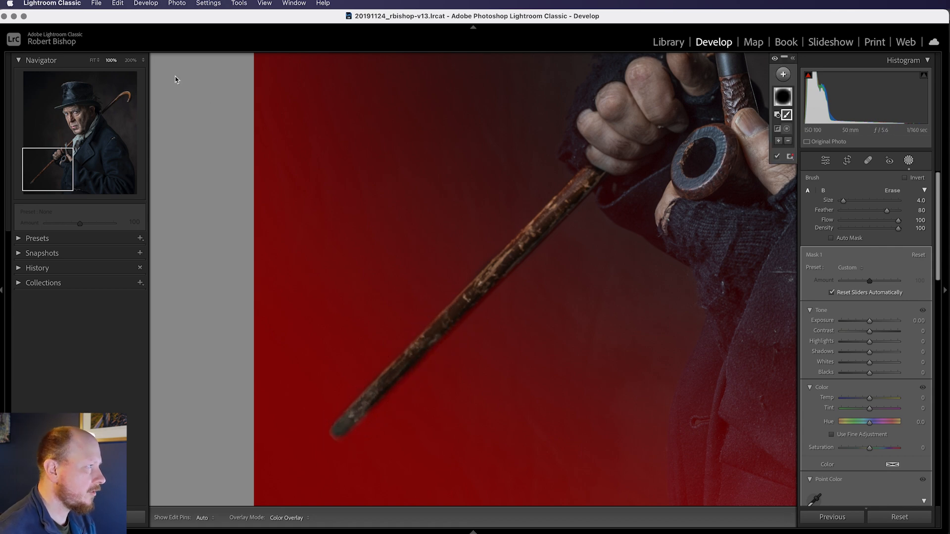
click(93, 60)
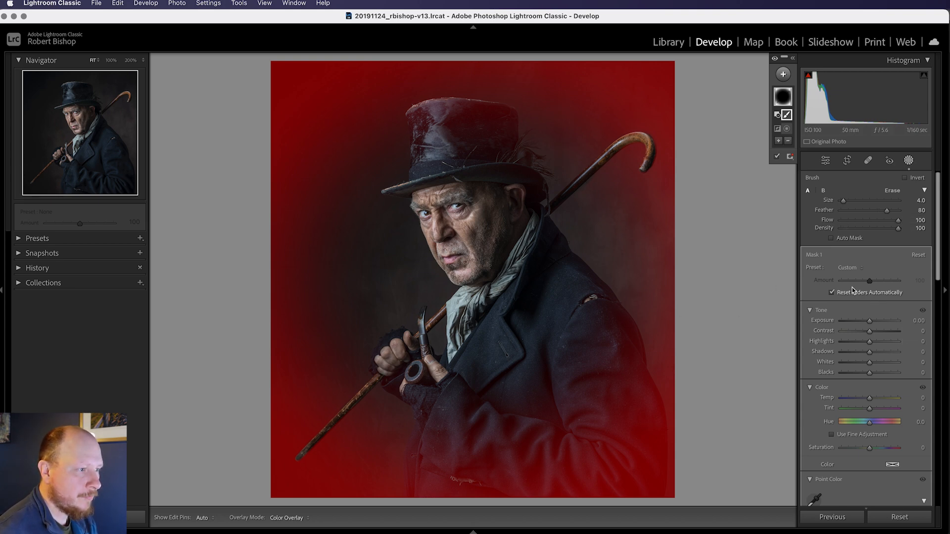
- Darken the masked edges with Exposure -1.45, Shadows -32 and Blacks -29
drag(869, 323, 863, 376)
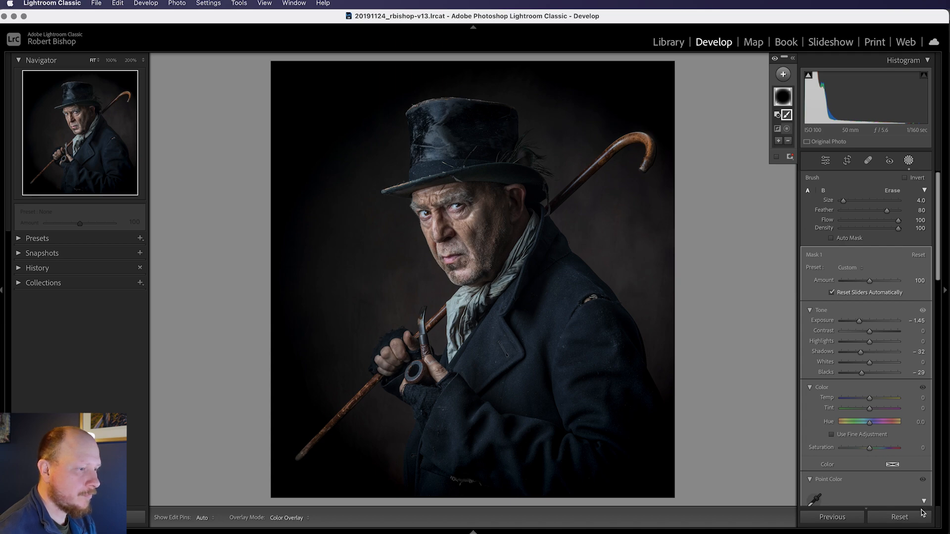
scroll(899, 427, down, 2)
scroll(899, 427, down, 6)
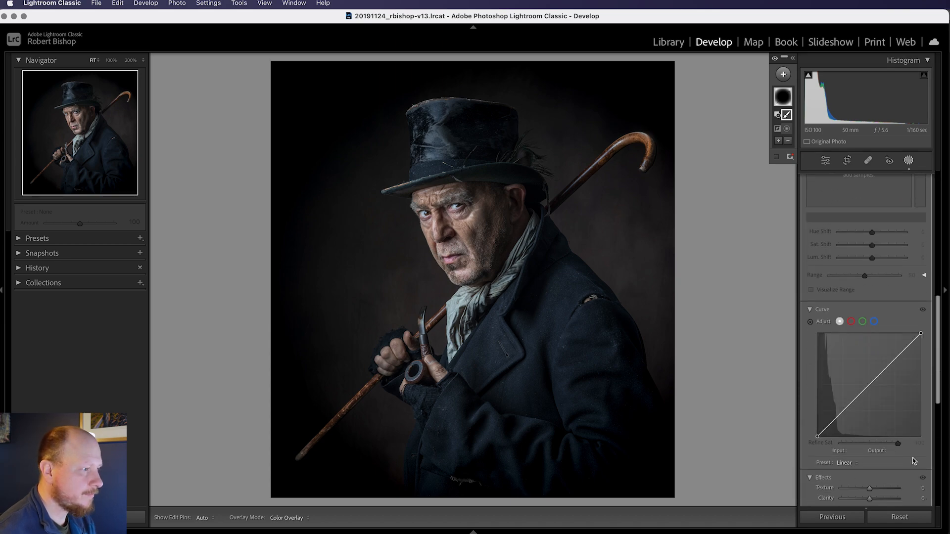